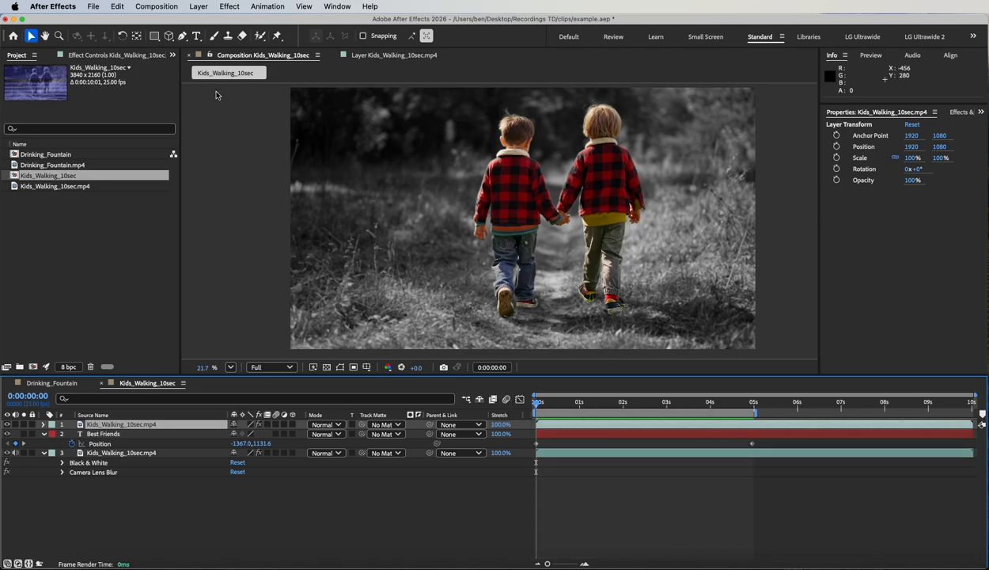
- Start a new empty project, closing the example project without saving
{"action": "left_click", "coordinate": [92, 7]}
{"action": "mouse_move", "coordinate": [95, 24]}
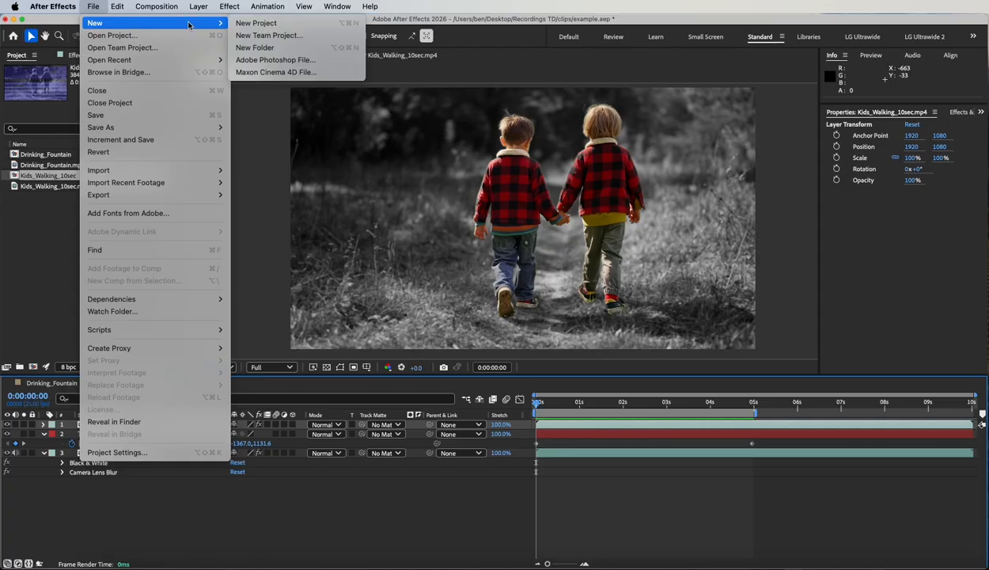
{"action": "left_click", "coordinate": [242, 24]}
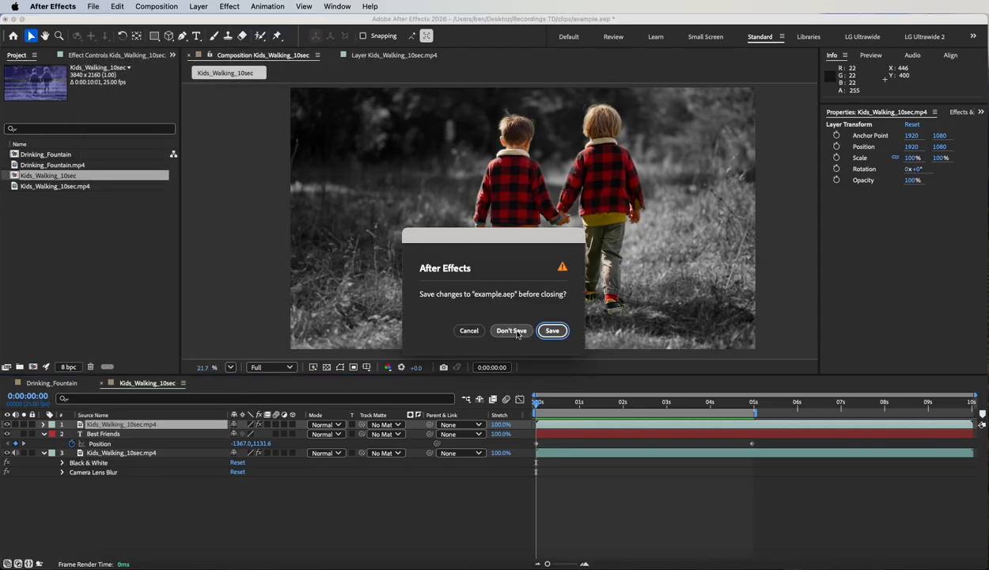
{"action": "left_click", "coordinate": [510, 326]}
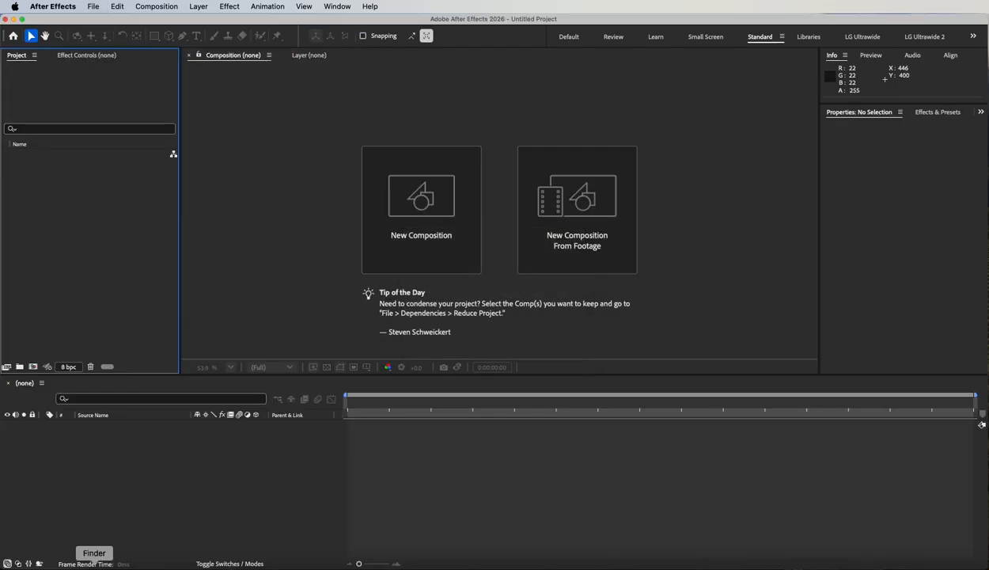
- Import Kids_Walking_10sec.mp4 from Finder and build a composition from it, zoomed out
{"action": "left_click", "coordinate": [94, 566]}
{"action": "left_click", "coordinate": [453, 223]}
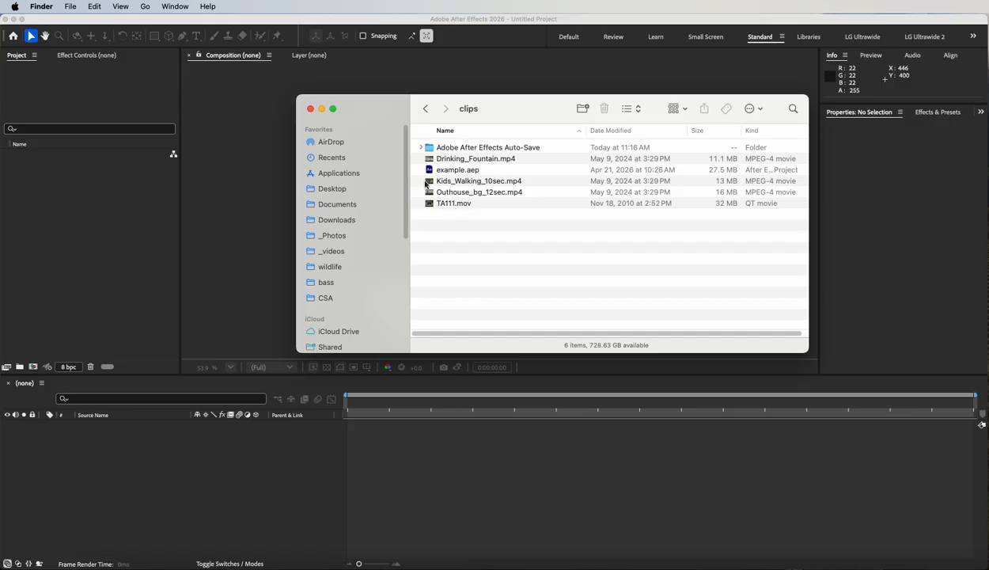
{"action": "left_click_drag", "start_coordinate": [429, 184], "coordinate": [79, 214]}
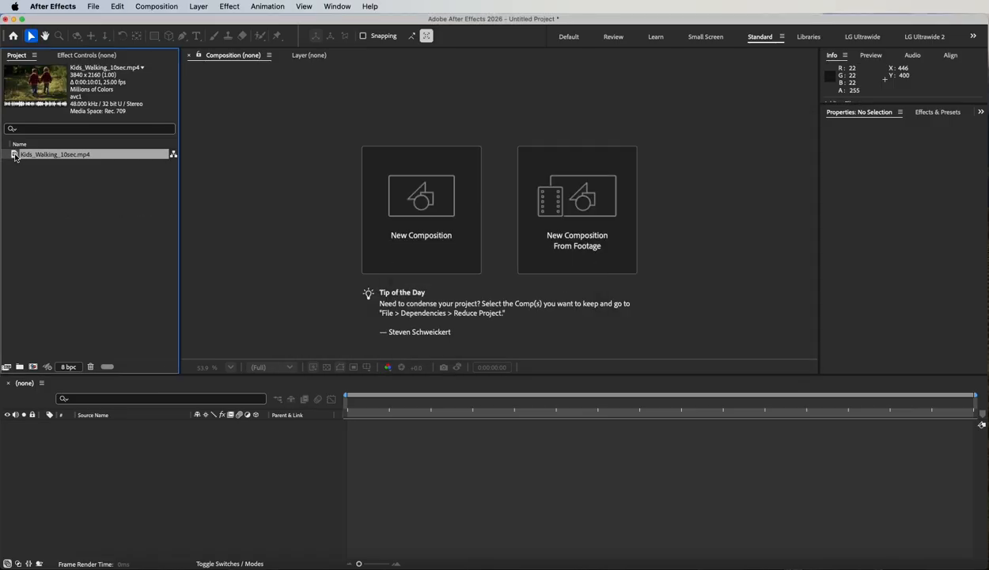
{"action": "left_click_drag", "start_coordinate": [14, 156], "coordinate": [396, 226]}
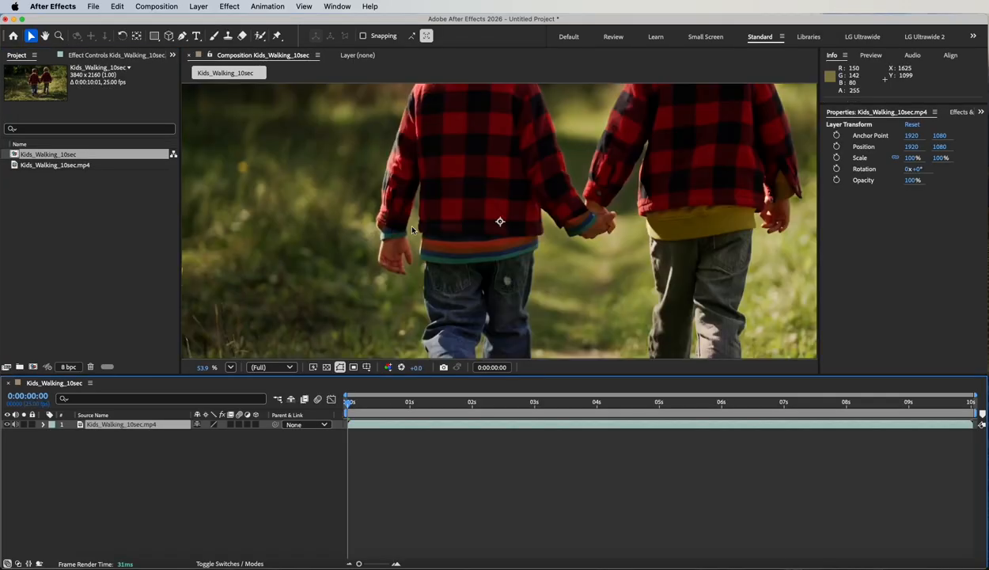
{"action": "key", "text": "comma"}
{"action": "key", "text": "comma"}
{"action": "key", "text": "comma"}
{"action": "key", "text": "comma"}
{"action": "key", "text": "comma"}
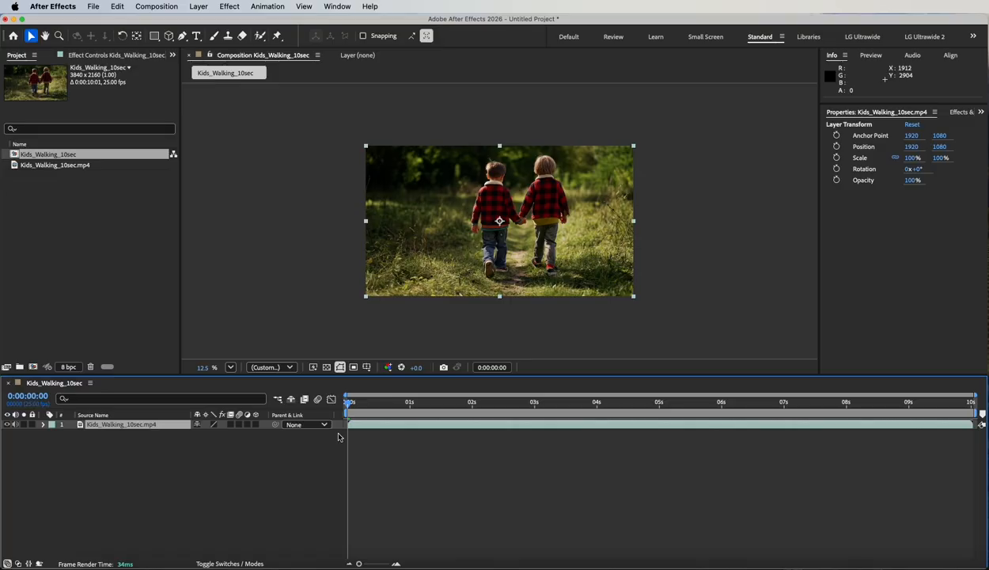
- Open the footage in the Layer panel, zoomed out, with a taller viewer
{"action": "double_click", "coordinate": [121, 426]}
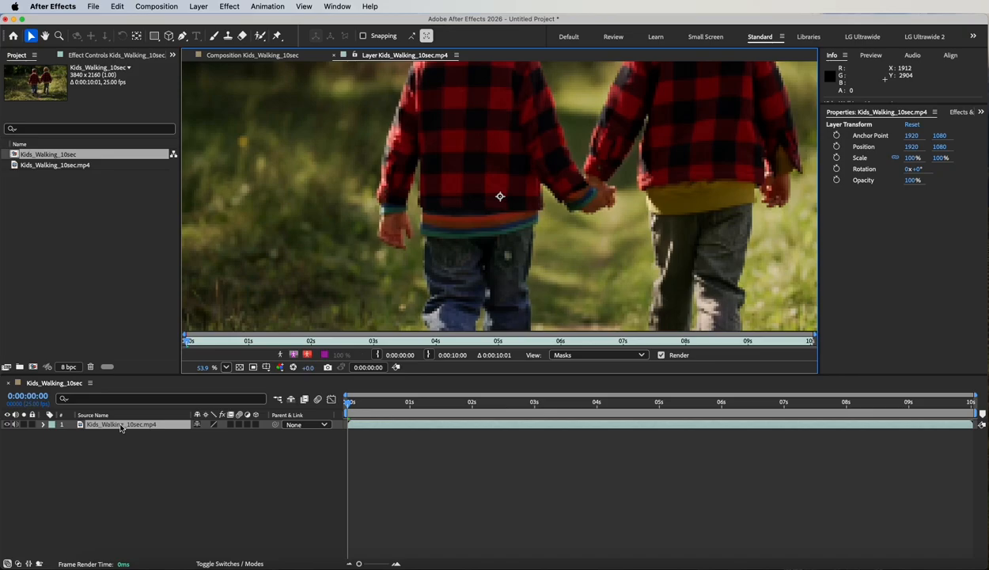
{"action": "key", "text": "comma"}
{"action": "key", "text": "comma"}
{"action": "key", "text": "comma"}
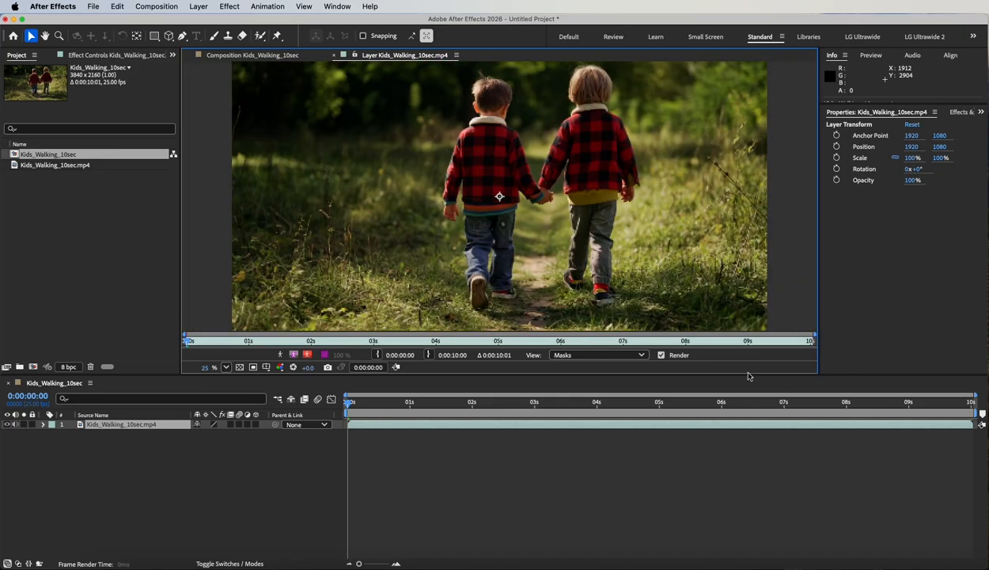
{"action": "left_click_drag", "start_coordinate": [747, 376], "coordinate": [747, 437]}
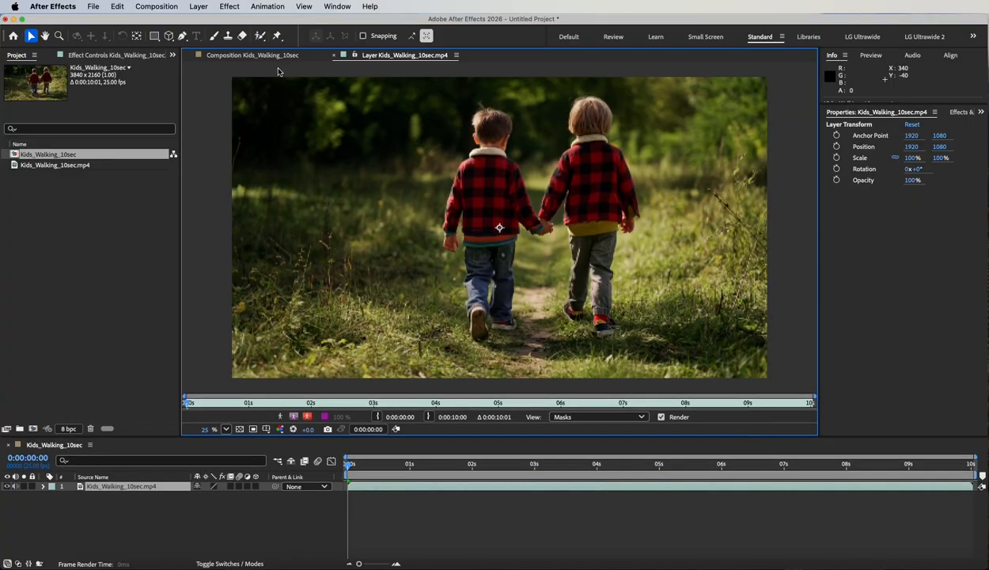
- Select the Roto Brush tool and enlarge its brush size
{"action": "left_click", "coordinate": [261, 37]}
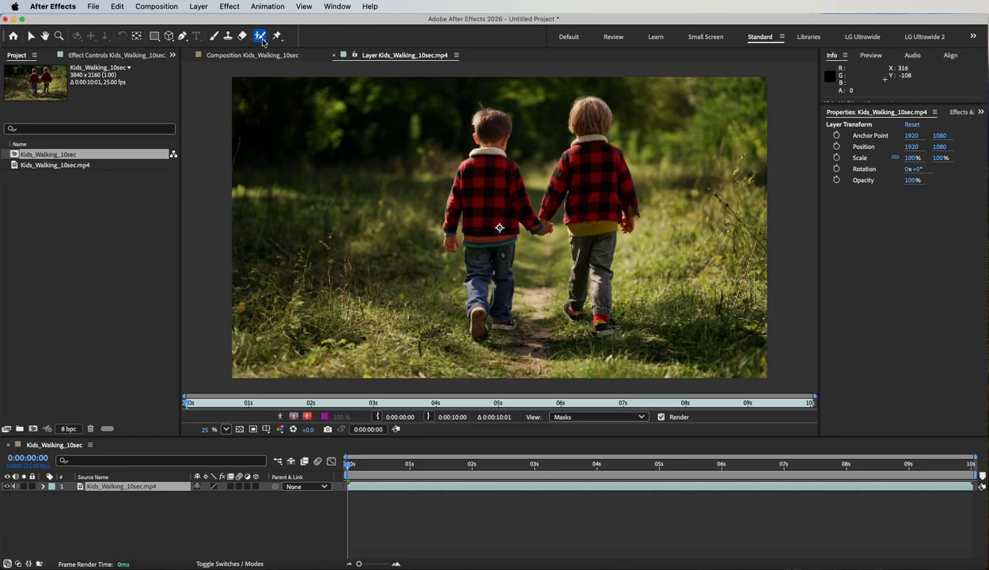
{"action": "left_click", "coordinate": [260, 37]}
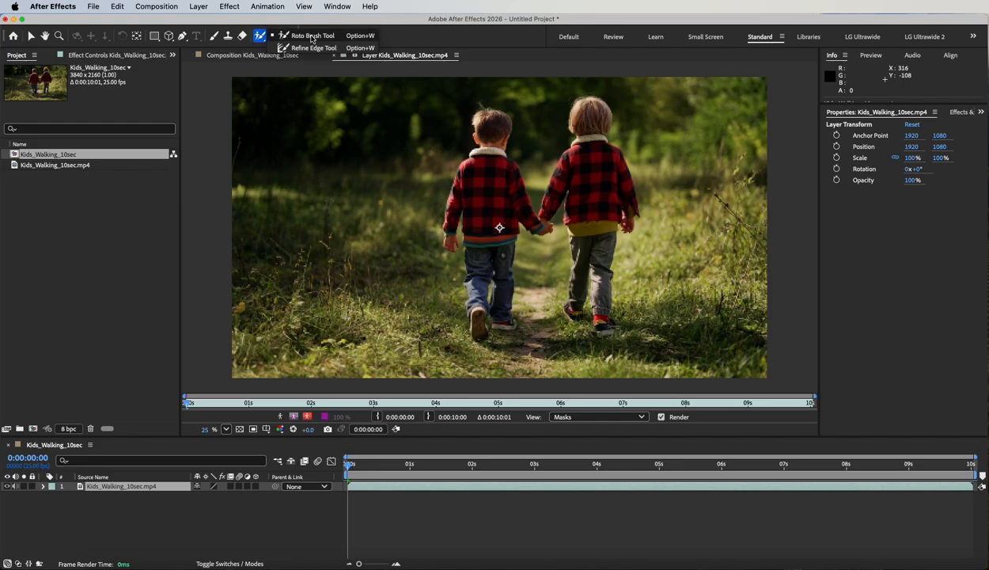
{"action": "left_click", "coordinate": [259, 40]}
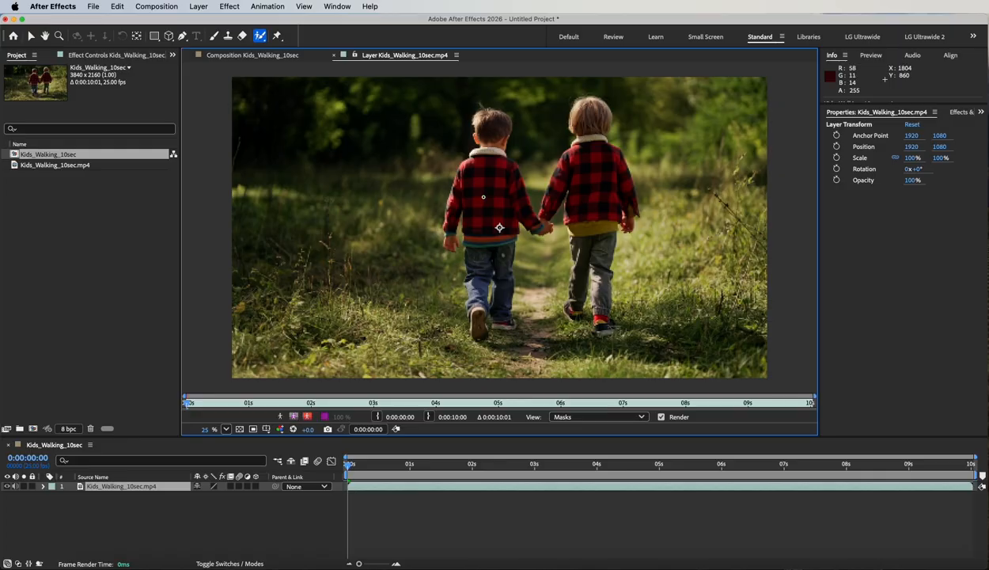
{"action": "left_click_drag", "start_coordinate": [484, 197], "coordinate": [495, 193]}
- Show the Brushes panel with its 20 px presets beside the Kids_Walking_10sec.mp4 layer view
{"action": "left_click", "coordinate": [336, 6]}
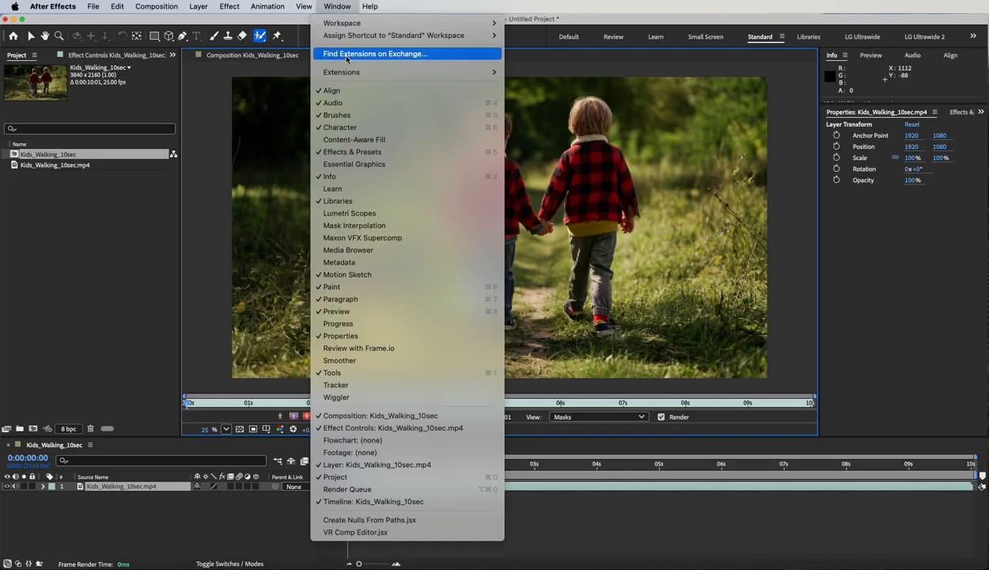
{"action": "left_click", "coordinate": [353, 115]}
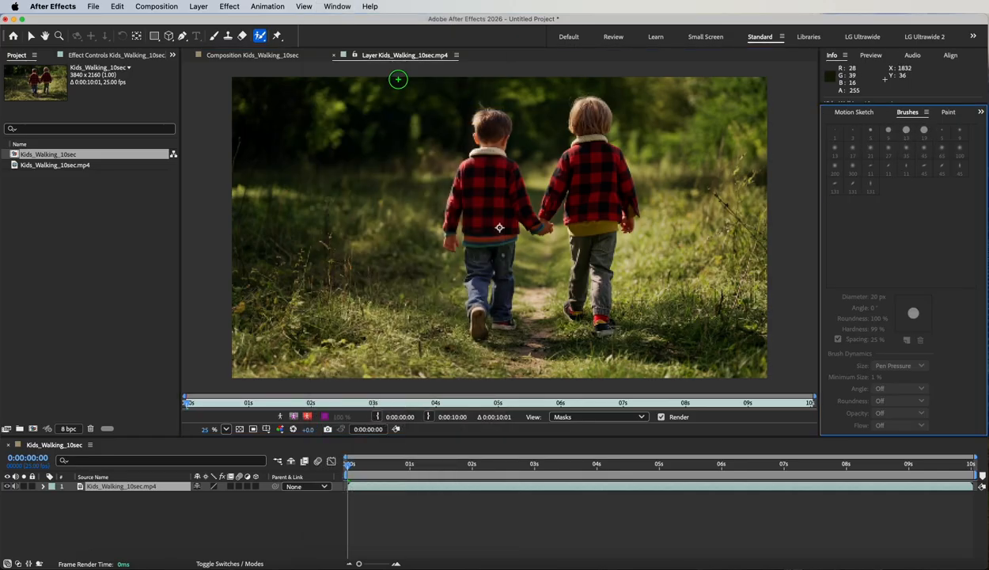
{"action": "left_click", "coordinate": [380, 56]}
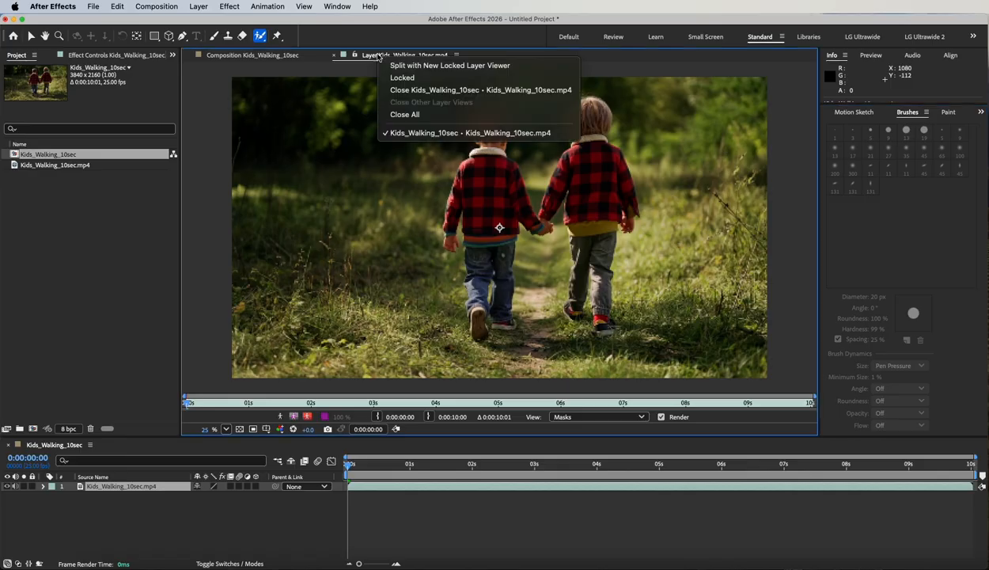
{"action": "left_click", "coordinate": [367, 55]}
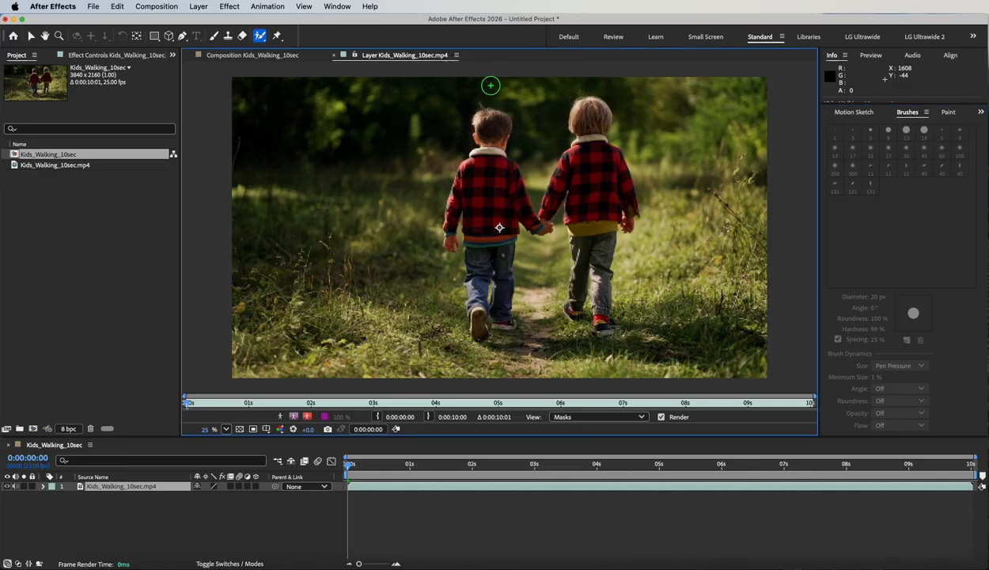
- Paint a Roto Brush foreground stroke down the left boy's jacket, then check the comp
{"action": "left_click", "coordinate": [487, 173]}
{"action": "left_click_drag", "start_coordinate": [488, 173], "coordinate": [488, 247]}
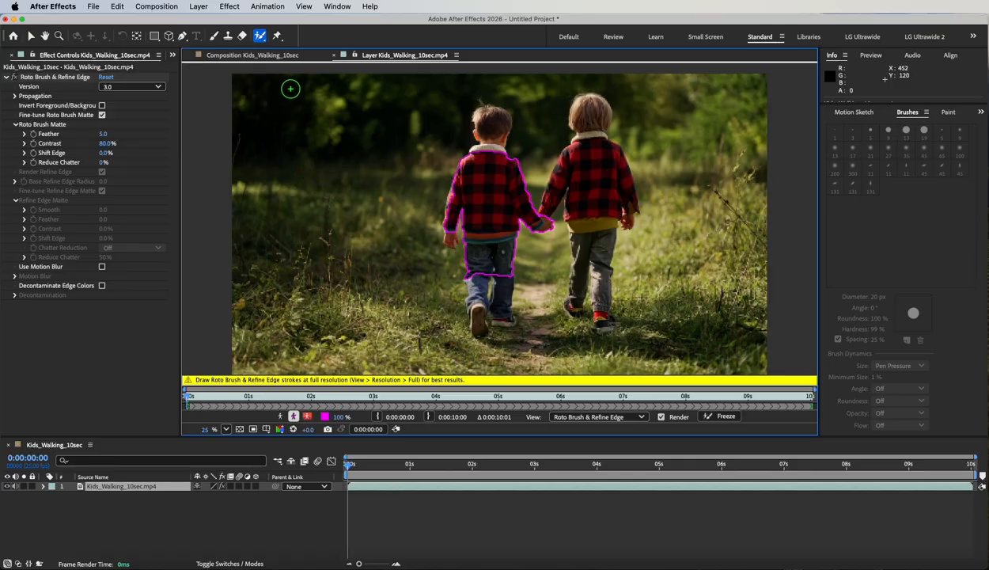
{"action": "left_click", "coordinate": [230, 56]}
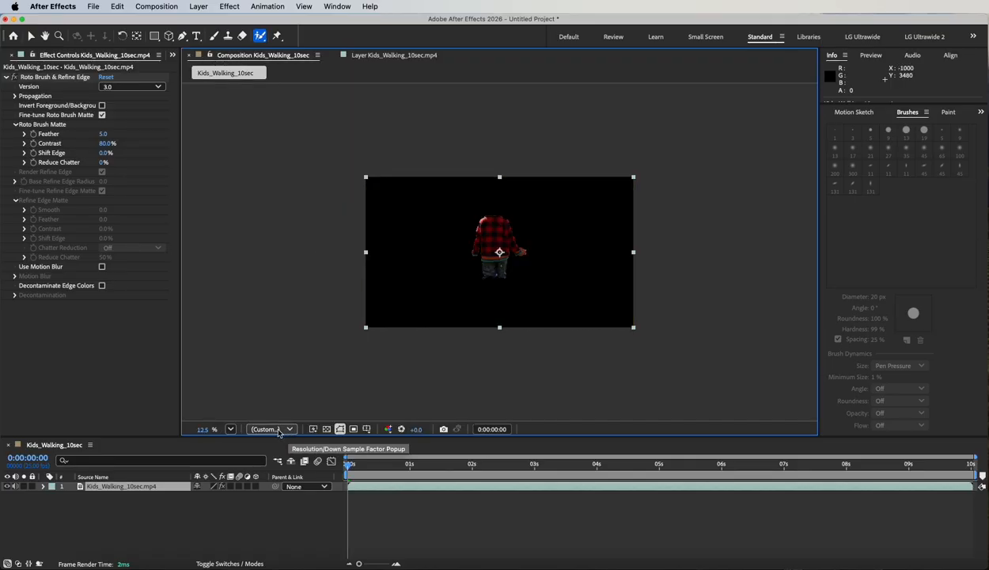
- Set the composition preview resolution to Full and return to the layer view
{"action": "left_click", "coordinate": [287, 431]}
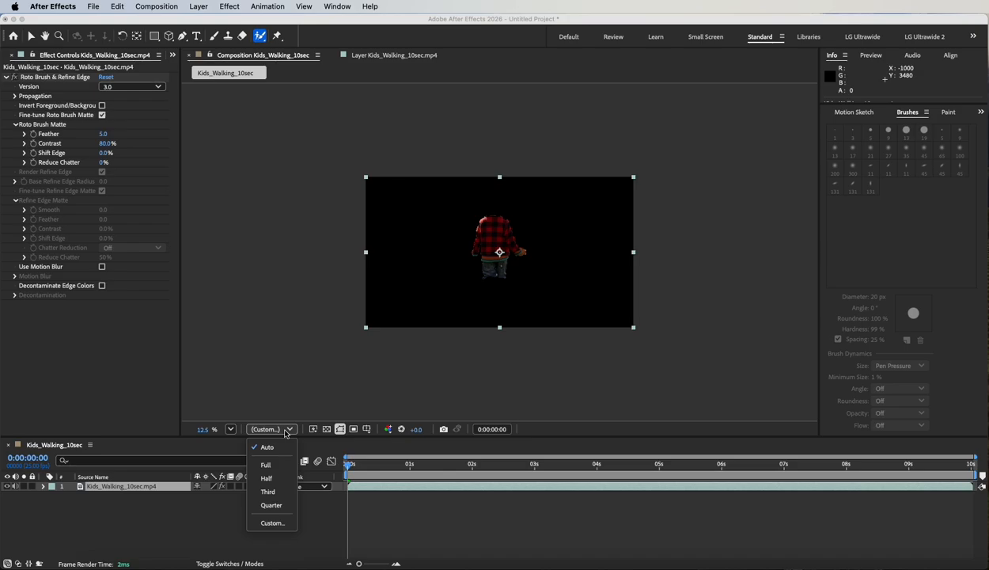
{"action": "left_click", "coordinate": [269, 466]}
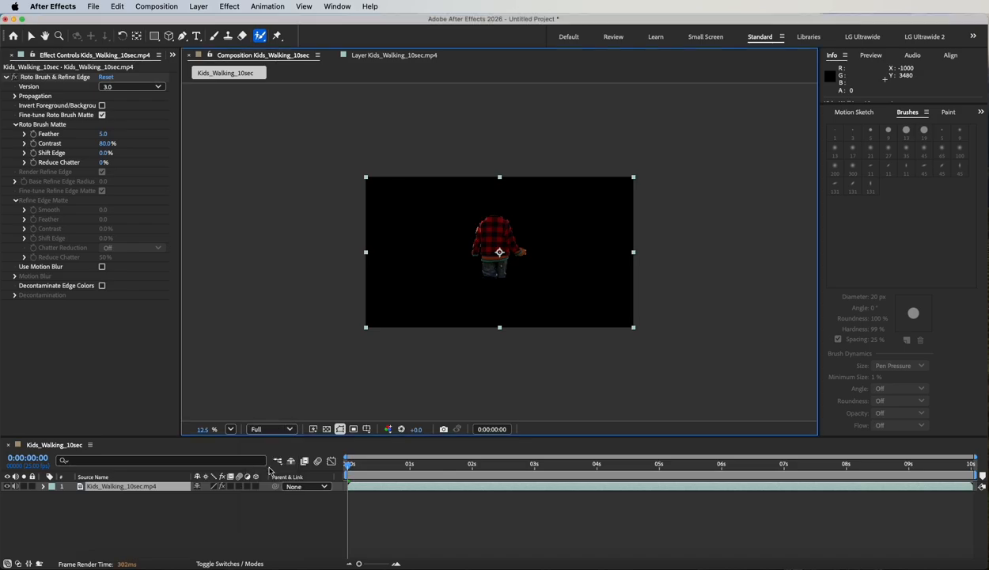
{"action": "left_click", "coordinate": [366, 56]}
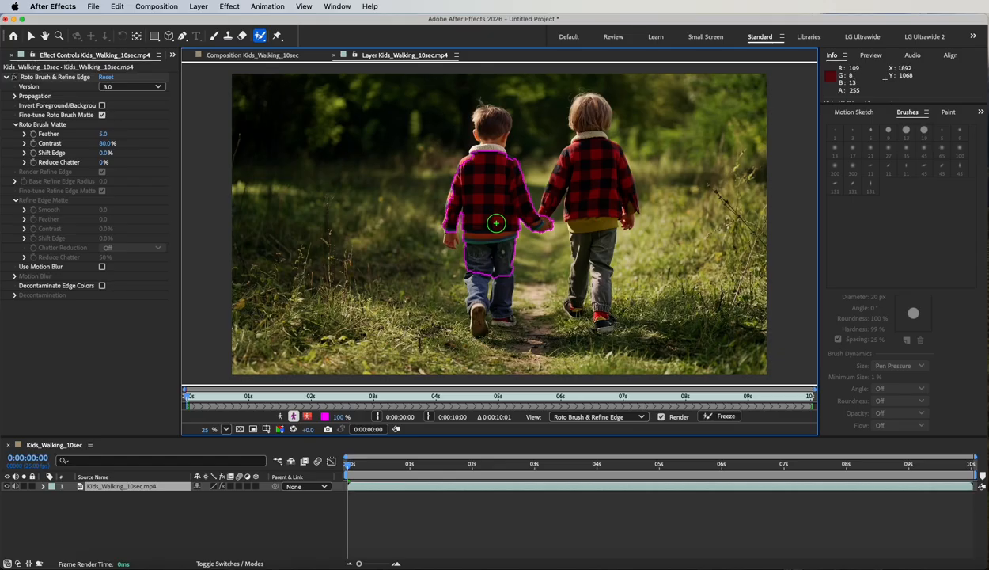
- Add the boy's left hand and sleeve to the matte, resizing the brush to 12 then 30 px
{"action": "scroll", "coordinate": [496, 223], "scroll_direction": "up", "scroll_amount": 2}
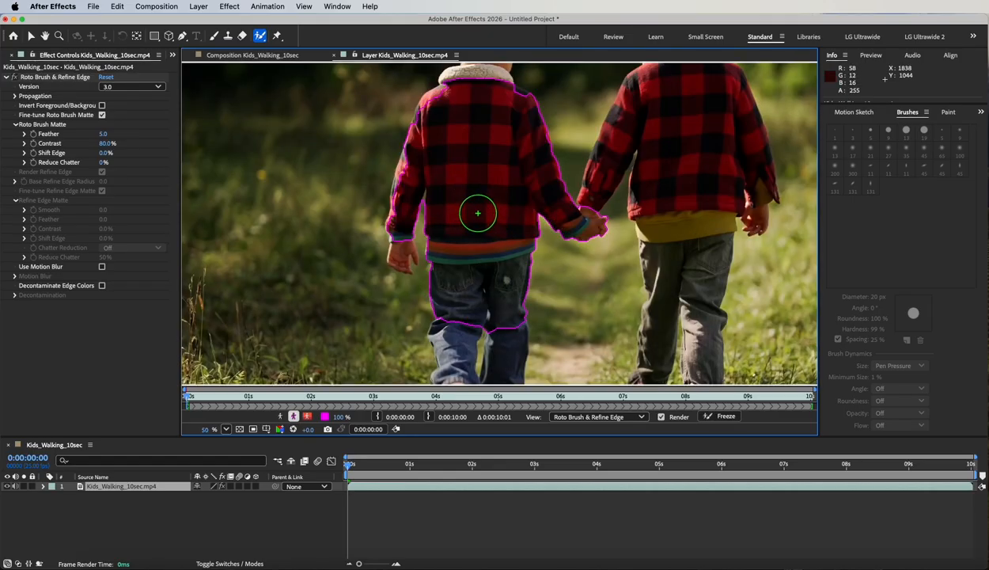
{"action": "left_click_drag", "start_coordinate": [482, 203], "coordinate": [471, 203]}
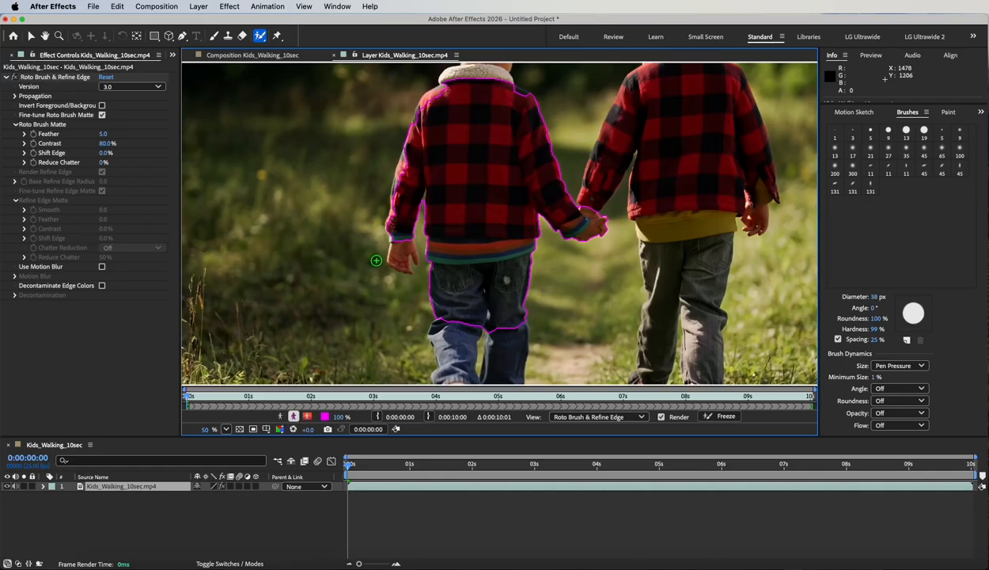
{"action": "left_click_drag", "start_coordinate": [398, 261], "coordinate": [401, 239]}
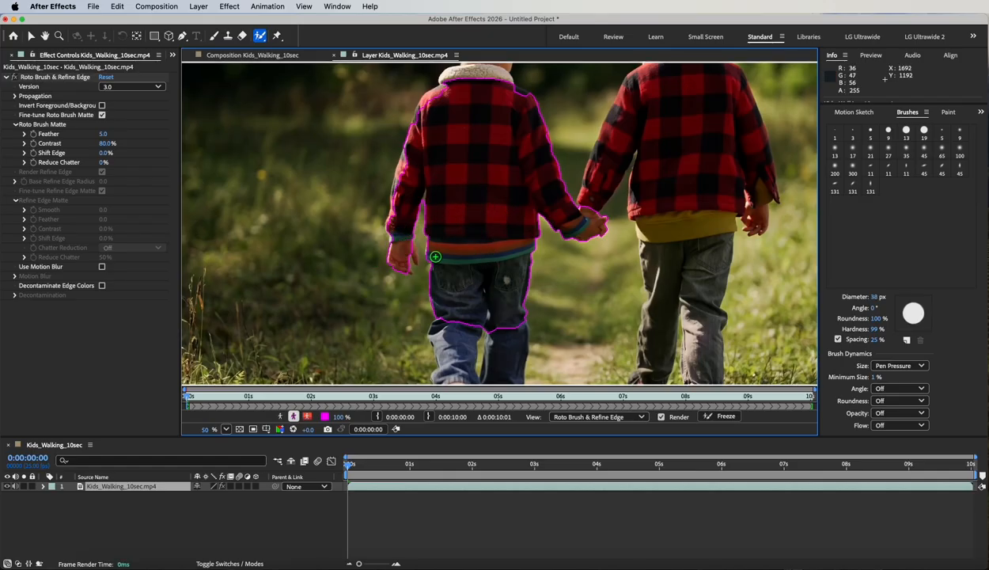
{"action": "mouse_move", "coordinate": [411, 274]}
{"action": "left_mouse_down"}
{"action": "mouse_move", "coordinate": [413, 248]}
{"action": "mouse_move", "coordinate": [416, 261]}
{"action": "left_mouse_up"}
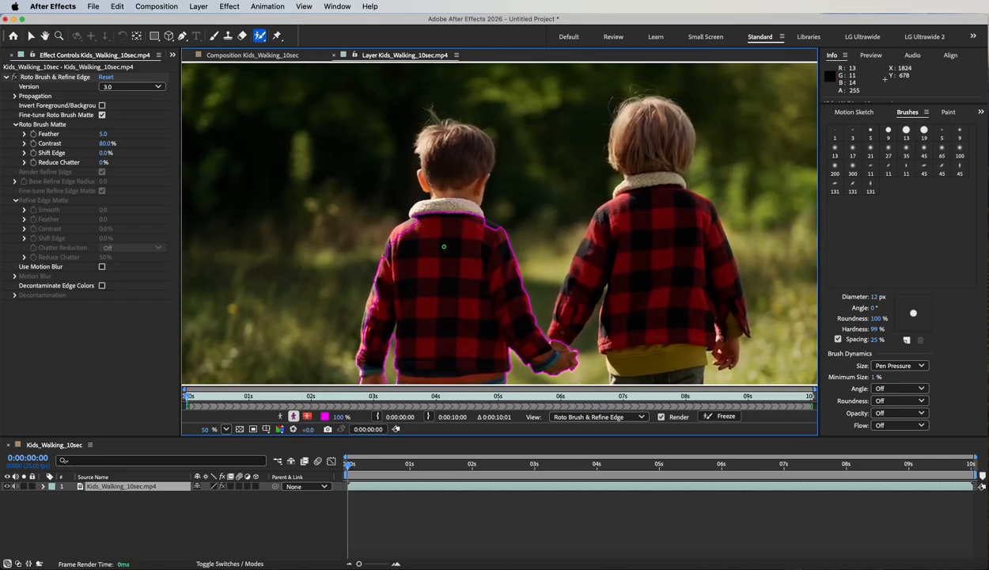
{"action": "left_click_drag", "start_coordinate": [444, 246], "coordinate": [448, 246]}
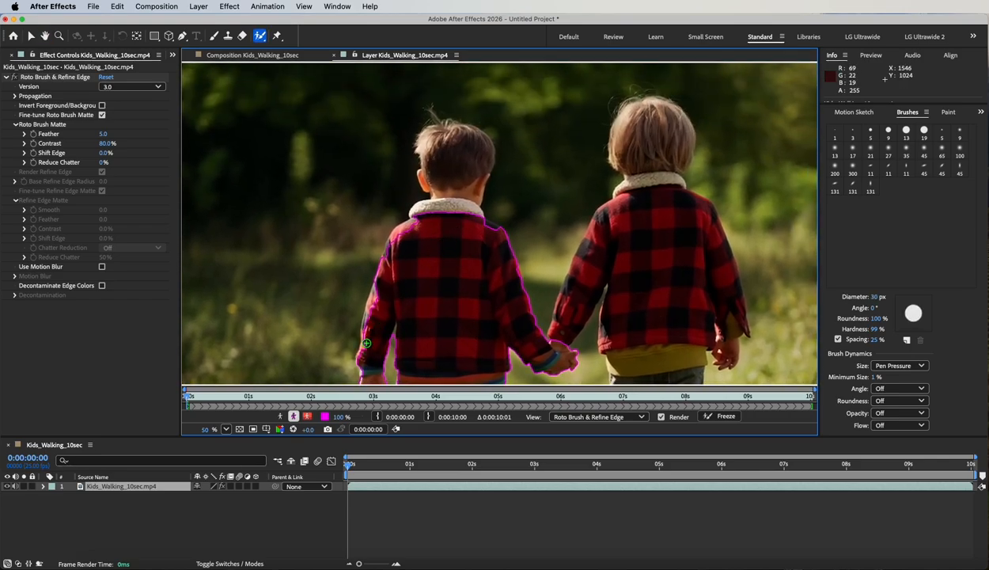
{"action": "mouse_move", "coordinate": [366, 343]}
{"action": "left_mouse_down"}
{"action": "mouse_move", "coordinate": [399, 234]}
{"action": "mouse_move", "coordinate": [441, 226]}
{"action": "mouse_move", "coordinate": [391, 254]}
{"action": "left_mouse_up"}
- Extend the matte down the boy's left jeans leg to his shoe
{"action": "scroll", "coordinate": [412, 228], "scroll_direction": "up", "scroll_amount": 1}
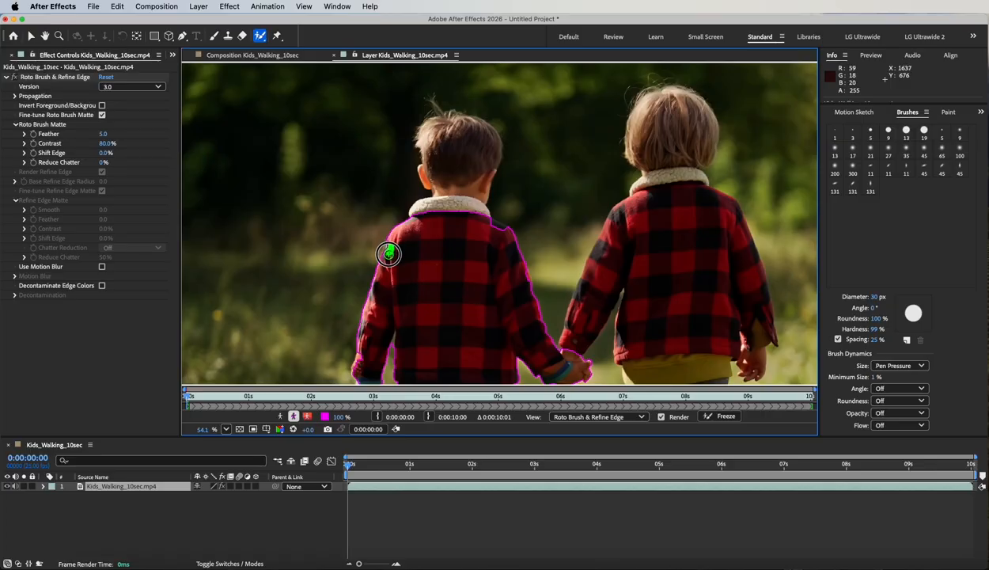
{"action": "scroll", "coordinate": [427, 294], "scroll_direction": "down", "scroll_amount": 5}
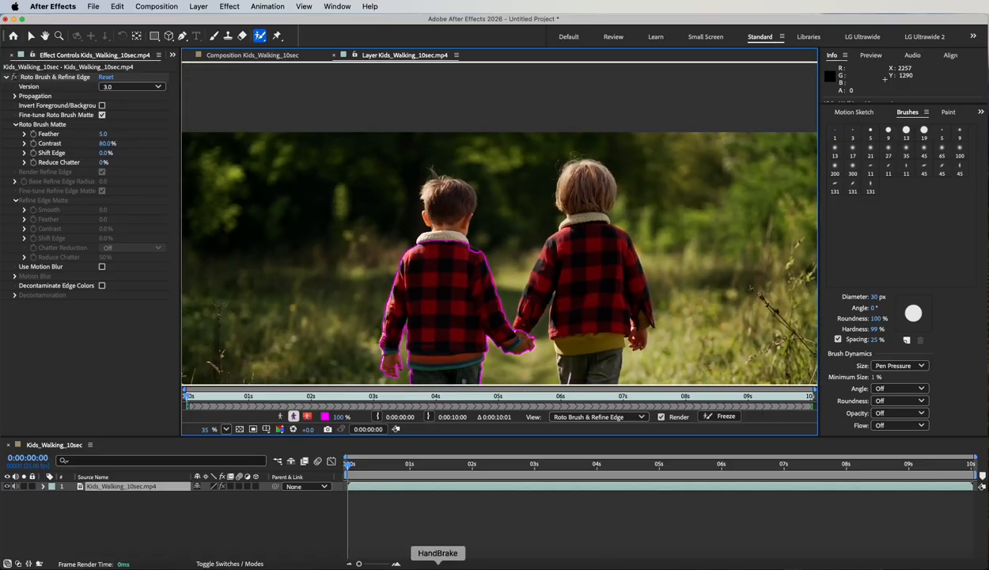
{"action": "scroll", "coordinate": [420, 309], "scroll_direction": "down", "scroll_amount": 5}
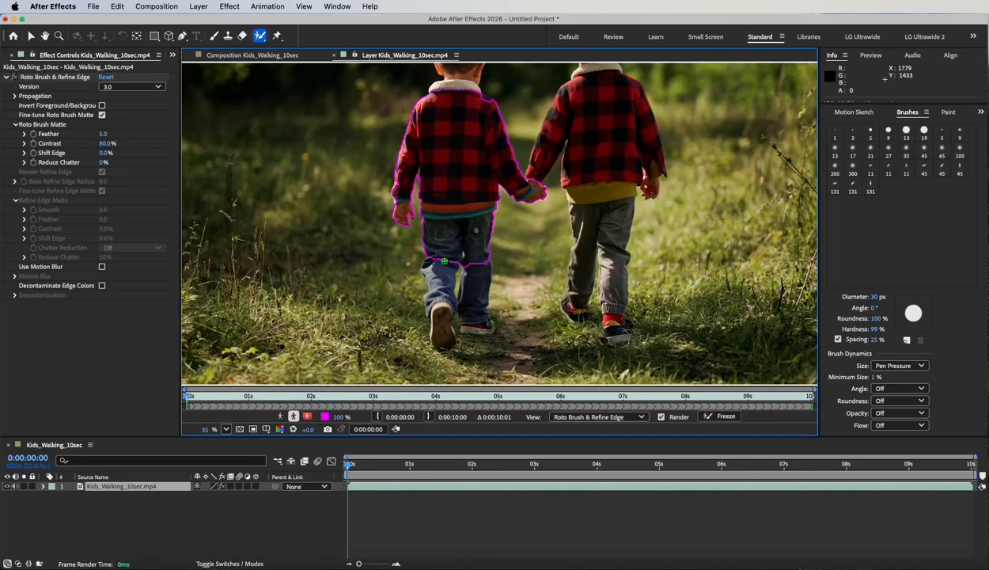
{"action": "left_click_drag", "start_coordinate": [444, 255], "coordinate": [440, 338]}
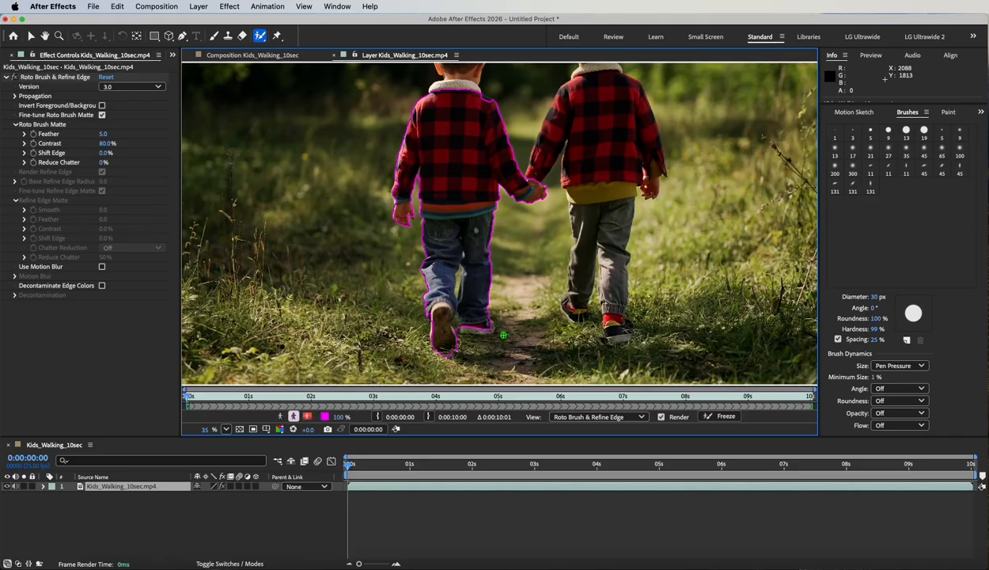
{"action": "left_click_drag", "start_coordinate": [490, 329], "coordinate": [465, 326]}
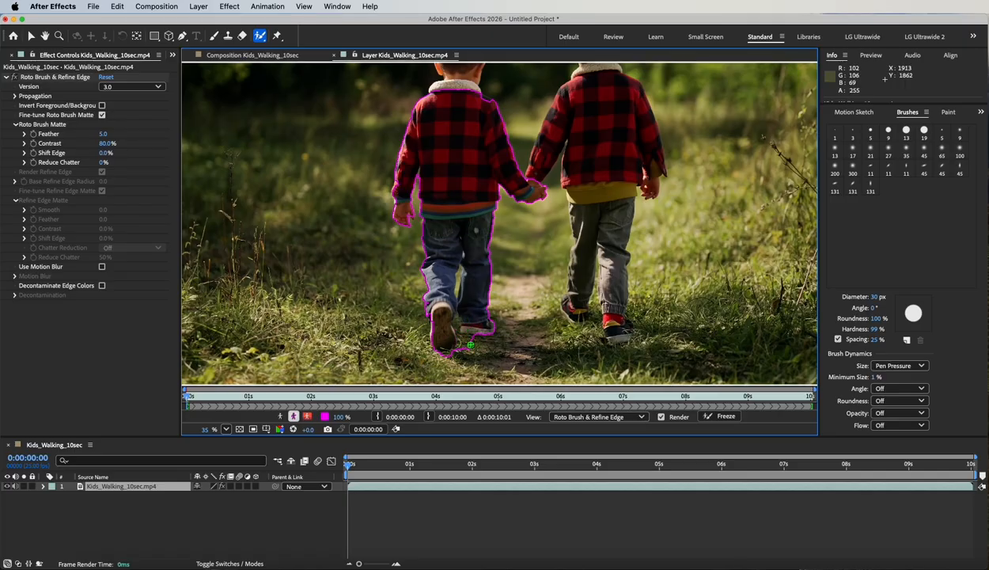
- Subtract the grass beside and to the right of the shoe from the matte
{"action": "scroll", "coordinate": [471, 345], "scroll_direction": "up", "scroll_amount": 3}
{"action": "key", "text": "space"}
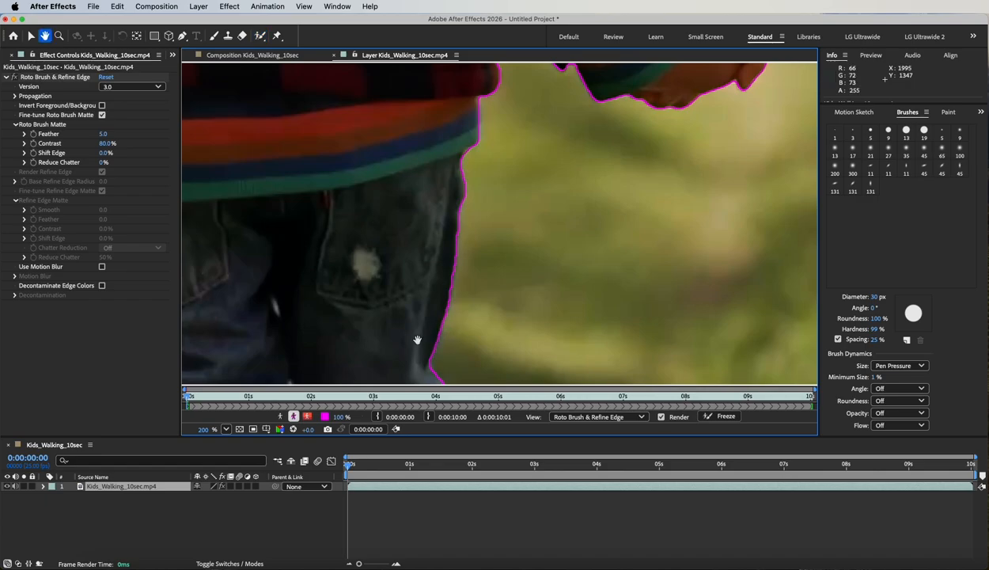
{"action": "left_click_drag", "start_coordinate": [417, 340], "coordinate": [609, 180]}
{"action": "left_click_drag", "start_coordinate": [511, 335], "coordinate": [528, 126]}
{"action": "left_click_drag", "start_coordinate": [504, 293], "coordinate": [494, 114]}
{"action": "left_click_drag", "start_coordinate": [516, 259], "coordinate": [486, 132]}
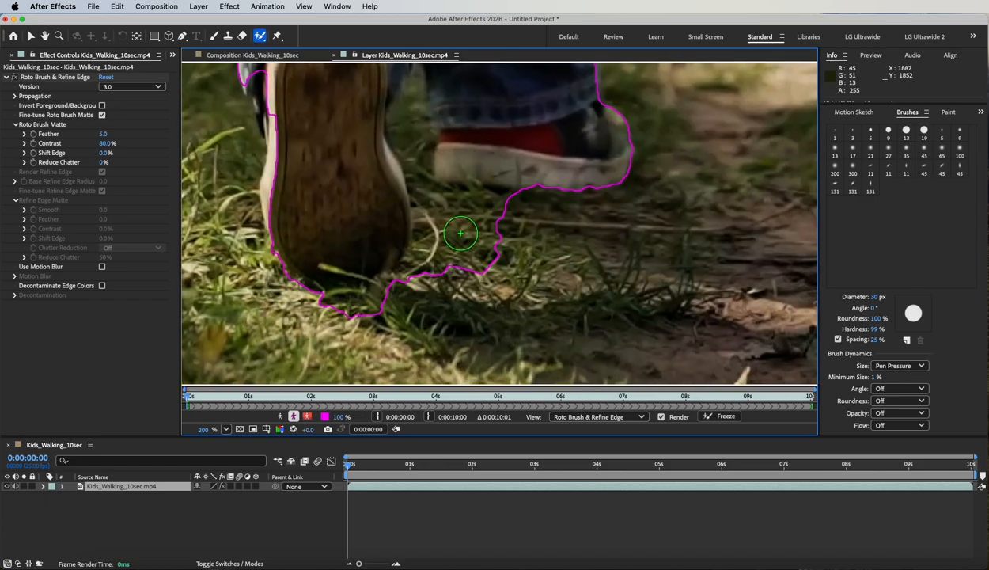
{"action": "key", "text": "alt"}
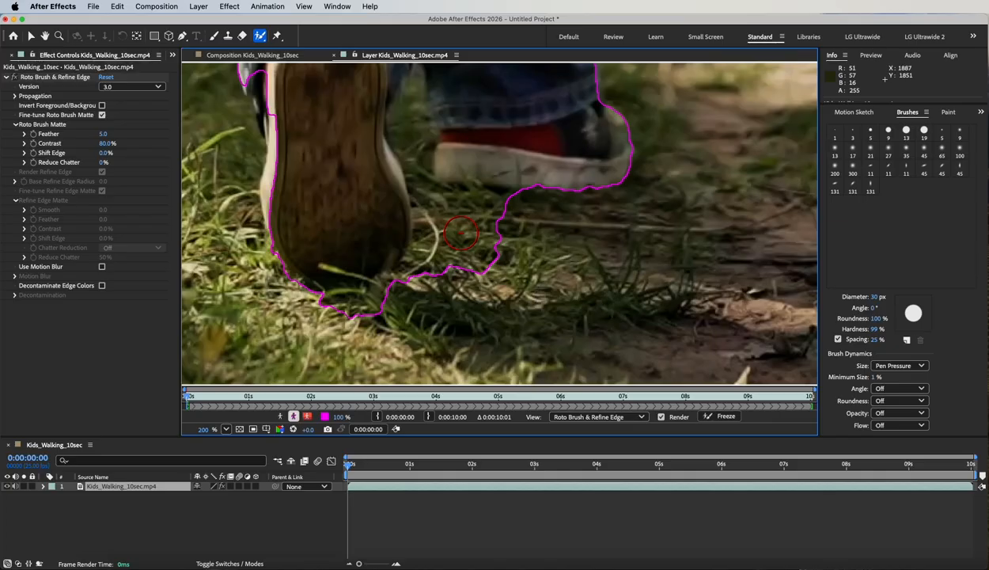
{"action": "mouse_move", "coordinate": [458, 221]}
{"action": "left_mouse_down"}
{"action": "mouse_move", "coordinate": [495, 233]}
{"action": "mouse_move", "coordinate": [470, 262]}
{"action": "mouse_move", "coordinate": [449, 261]}
{"action": "mouse_move", "coordinate": [352, 318]}
{"action": "left_mouse_up"}
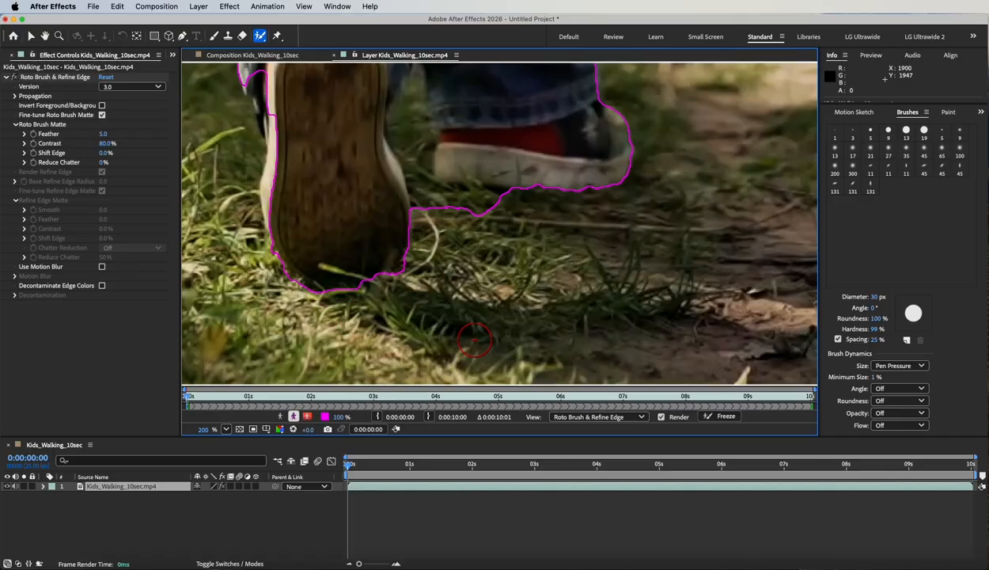
{"action": "left_click_drag", "start_coordinate": [451, 212], "coordinate": [491, 218]}
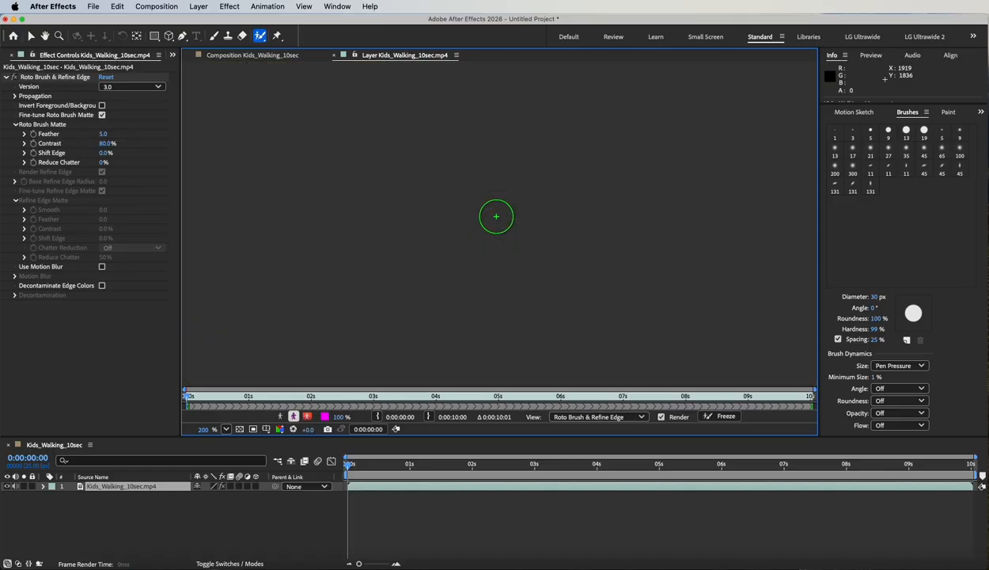
- With a 10 px brush, remove grass between the shoes and legs, then restore the inner leg
{"action": "scroll", "coordinate": [459, 177], "scroll_direction": "up", "scroll_amount": 5}
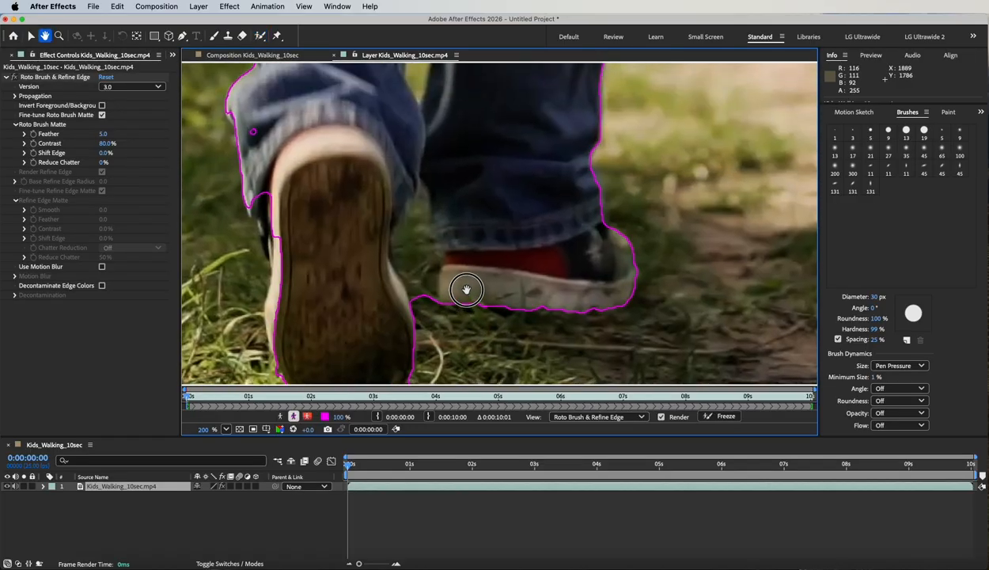
{"action": "mouse_move", "coordinate": [462, 268]}
{"action": "left_mouse_down", "text": "super"}
{"action": "mouse_move", "coordinate": [395, 254]}
{"action": "mouse_move", "coordinate": [410, 251]}
{"action": "mouse_move", "coordinate": [415, 306]}
{"action": "left_mouse_up", "text": "super"}
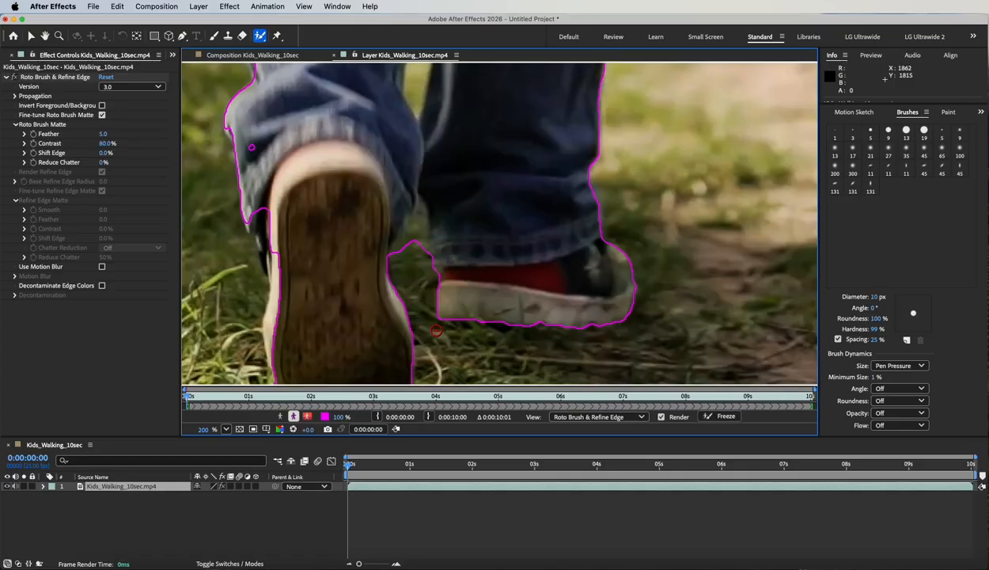
{"action": "left_click_drag", "start_coordinate": [418, 229], "coordinate": [410, 248], "text": "alt"}
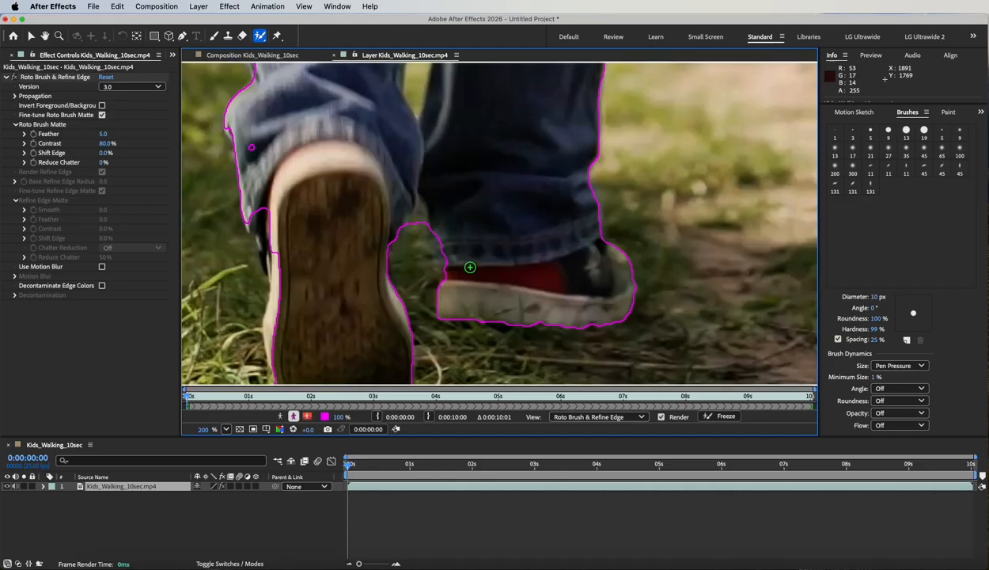
{"action": "key", "text": "space"}
{"action": "mouse_move", "coordinate": [486, 170]}
{"action": "left_mouse_down"}
{"action": "mouse_move", "coordinate": [475, 268]}
{"action": "mouse_move", "coordinate": [448, 319]}
{"action": "left_mouse_up"}
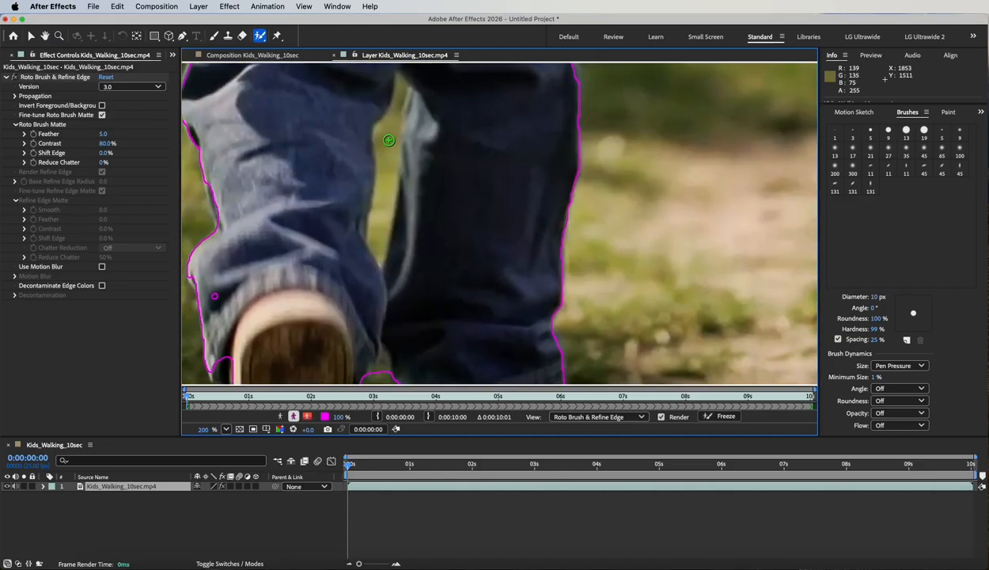
{"action": "left_click_drag", "start_coordinate": [388, 132], "coordinate": [379, 228], "text": "alt"}
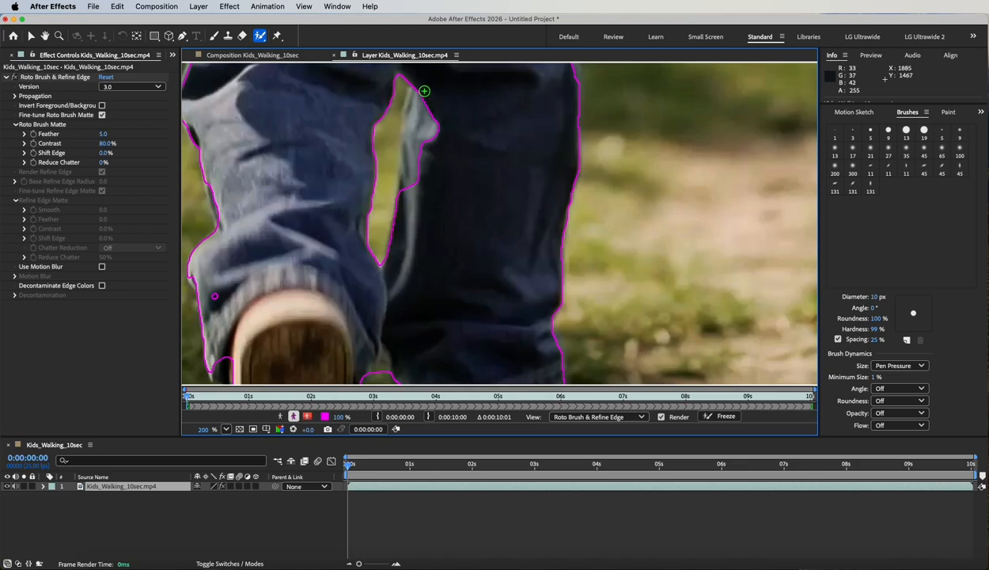
{"action": "left_click_drag", "start_coordinate": [424, 91], "coordinate": [415, 190]}
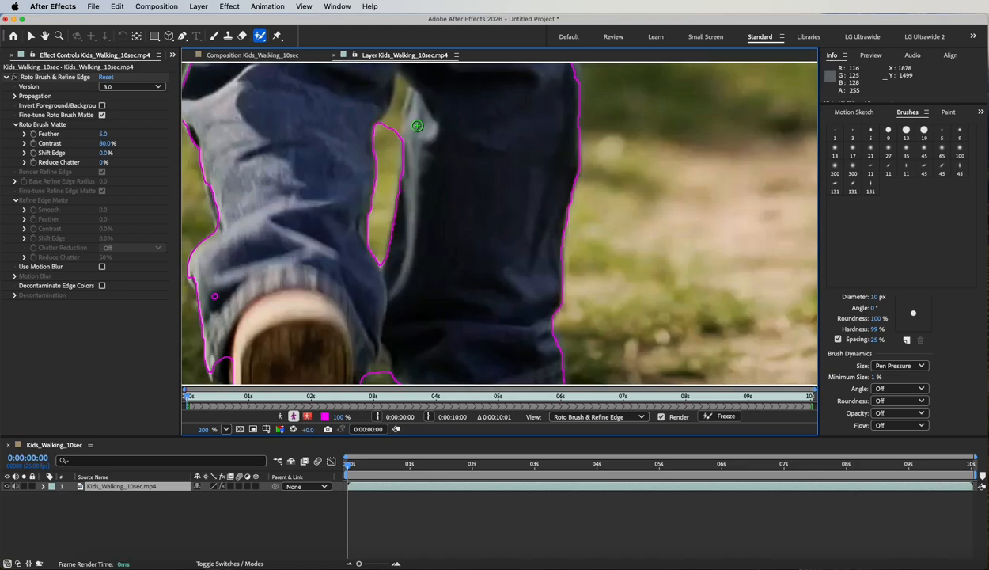
{"action": "mouse_move", "coordinate": [453, 114]}
{"action": "left_mouse_down"}
{"action": "mouse_move", "coordinate": [452, 256]}
{"action": "mouse_move", "coordinate": [412, 235]}
{"action": "mouse_move", "coordinate": [373, 274]}
{"action": "left_mouse_up"}
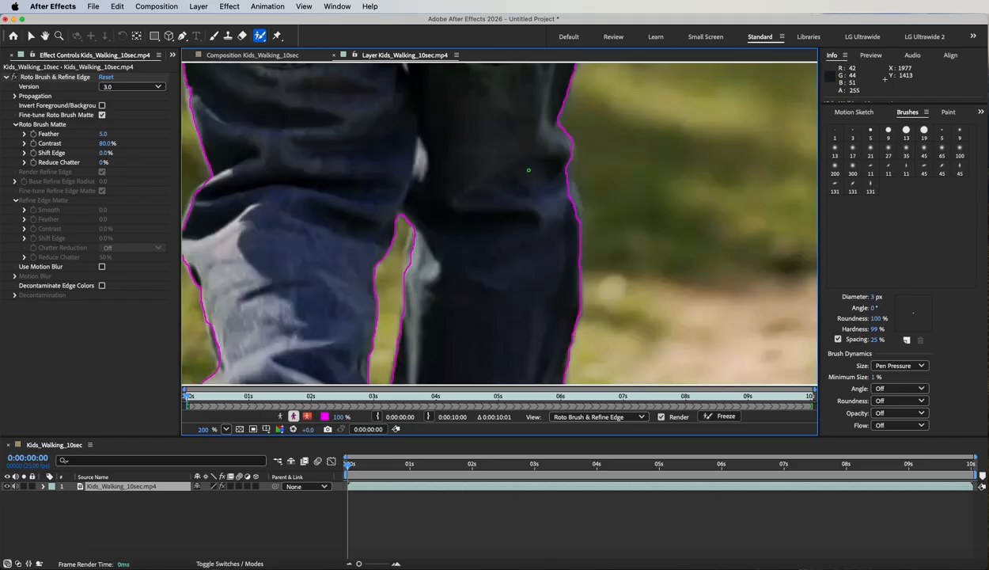
{"action": "key", "text": "comma"}
{"action": "key", "text": "comma"}
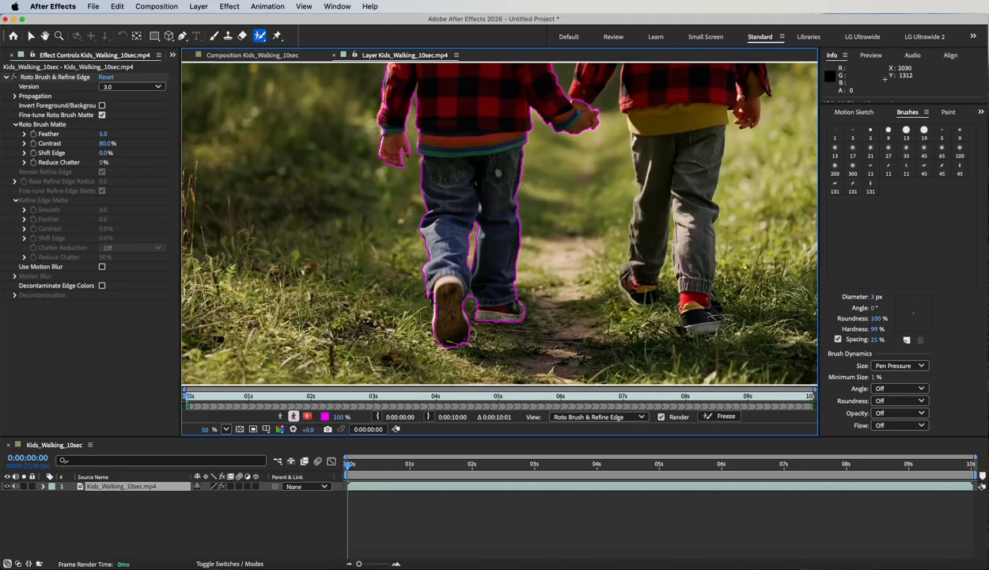
- Paint a 5 px foreground stroke on the left boy's back to patch his jacket edge
{"action": "left_click_drag", "start_coordinate": [543, 230], "coordinate": [408, 234]}
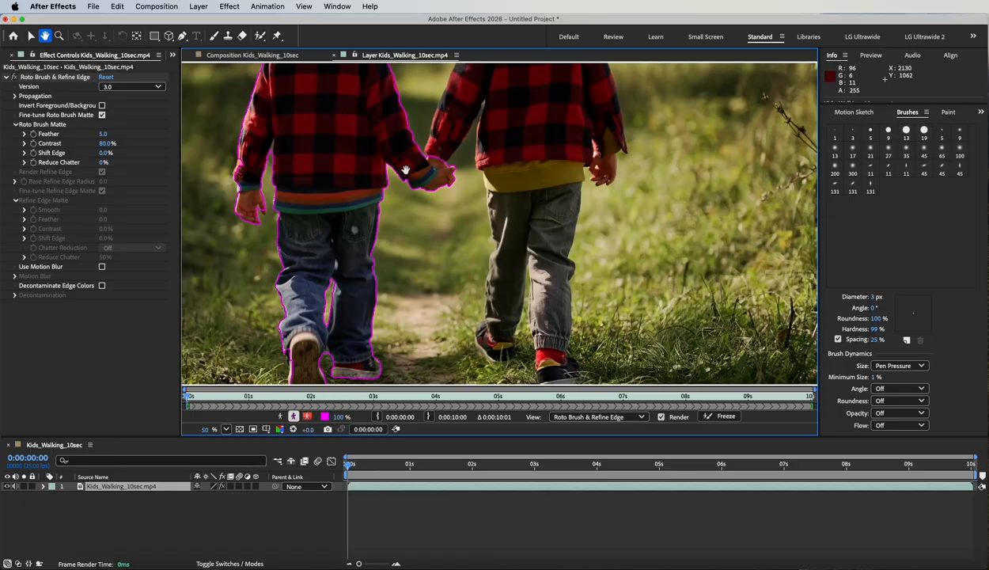
{"action": "left_click_drag", "start_coordinate": [405, 170], "coordinate": [450, 302]}
{"action": "key", "text": "alt+w"}
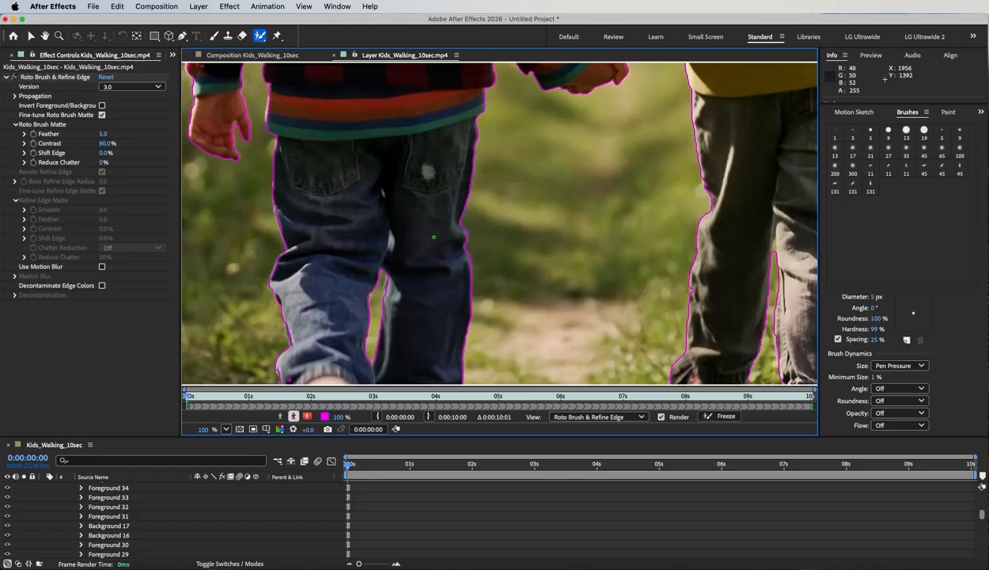
{"action": "key", "text": "space"}
{"action": "mouse_move", "coordinate": [318, 146]}
{"action": "left_mouse_down"}
{"action": "mouse_move", "coordinate": [470, 300]}
{"action": "mouse_move", "coordinate": [521, 375]}
{"action": "left_mouse_up"}
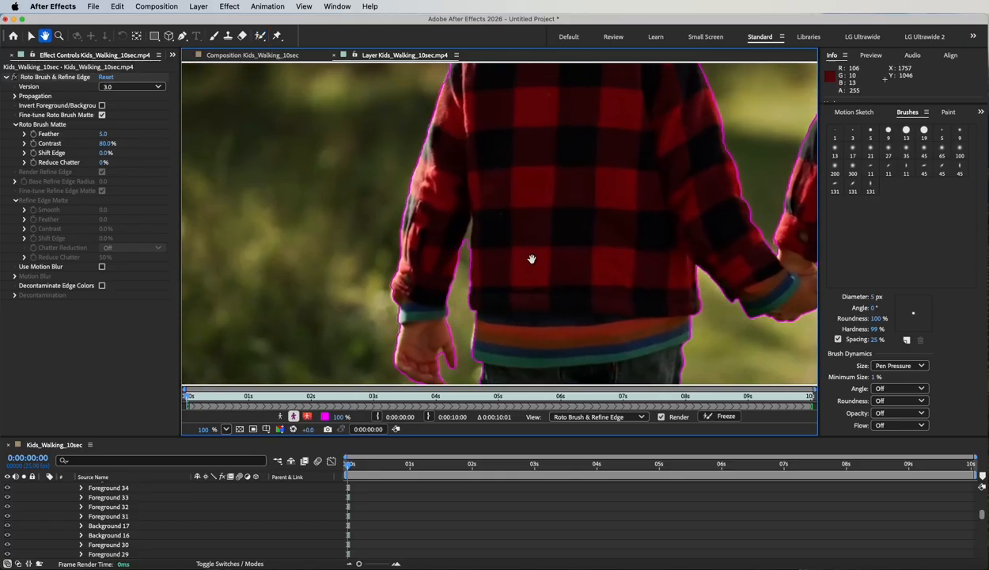
{"action": "left_click_drag", "start_coordinate": [536, 204], "coordinate": [505, 288]}
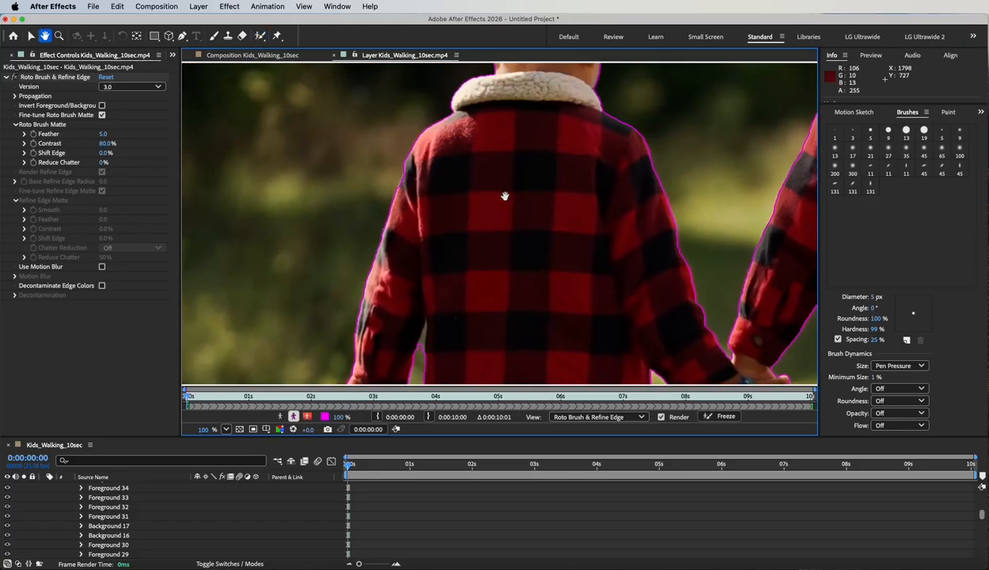
{"action": "left_click_drag", "start_coordinate": [506, 195], "coordinate": [439, 231]}
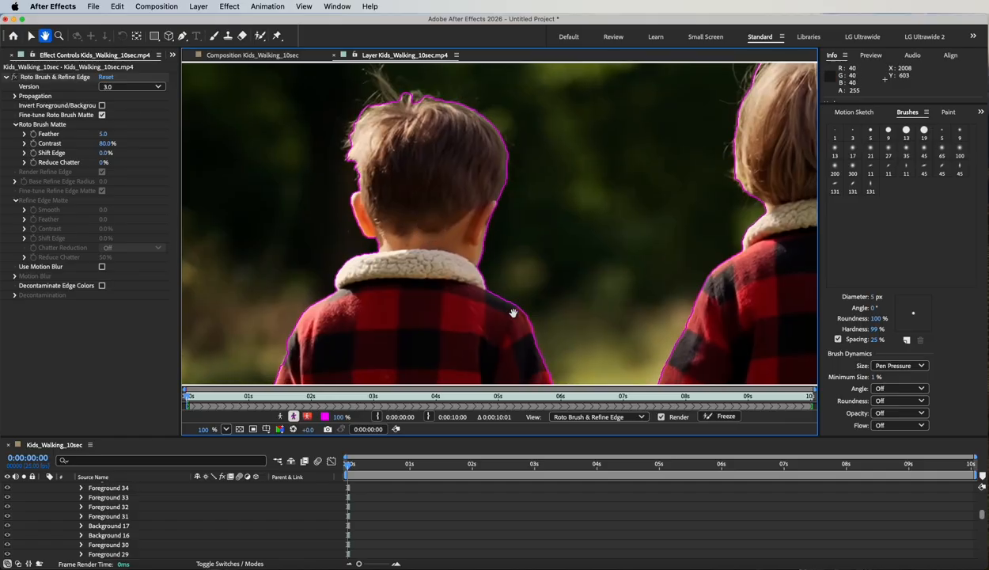
{"action": "left_click_drag", "start_coordinate": [524, 347], "coordinate": [440, 227]}
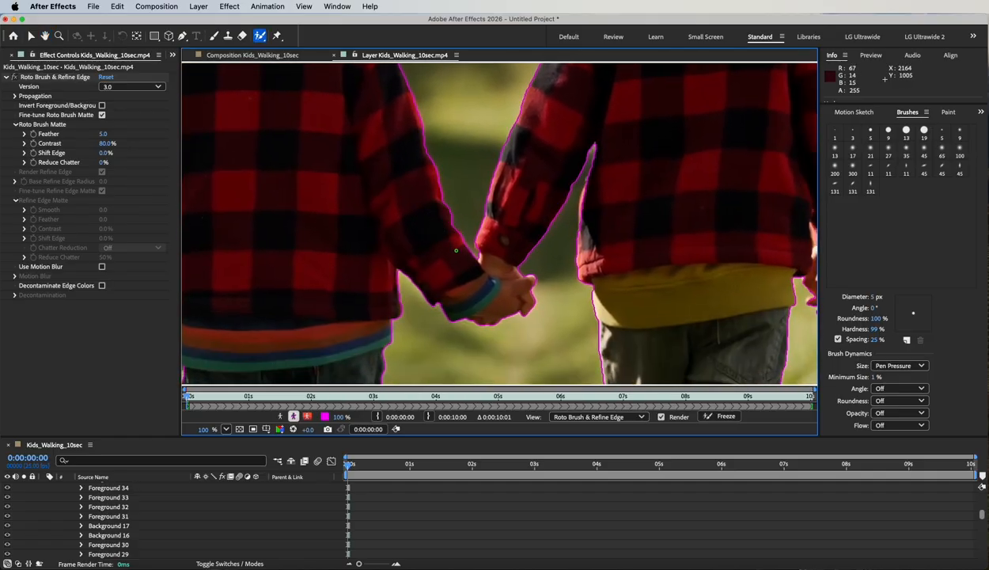
{"action": "left_click_drag", "start_coordinate": [265, 324], "coordinate": [513, 237]}
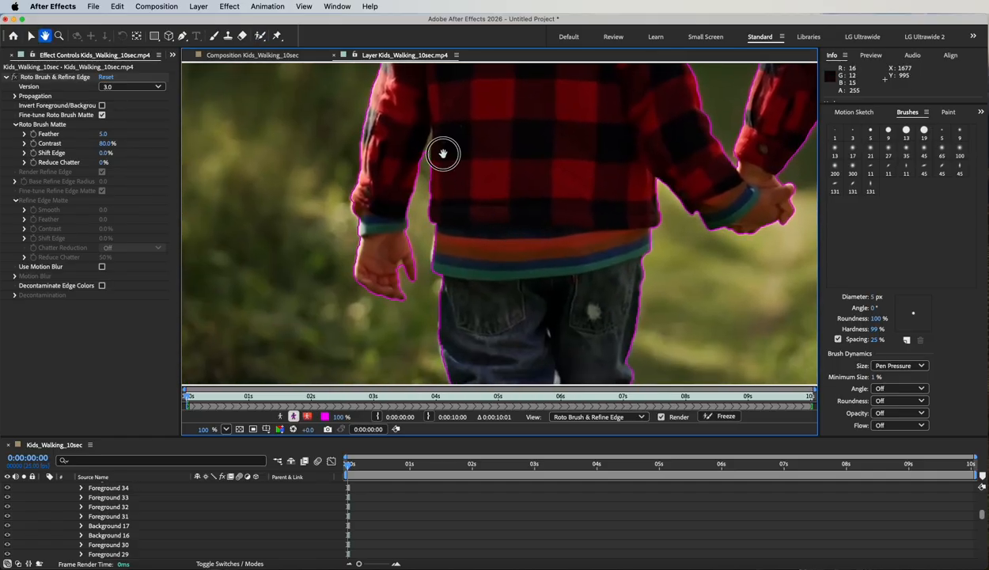
{"action": "left_click_drag", "start_coordinate": [442, 152], "coordinate": [415, 234]}
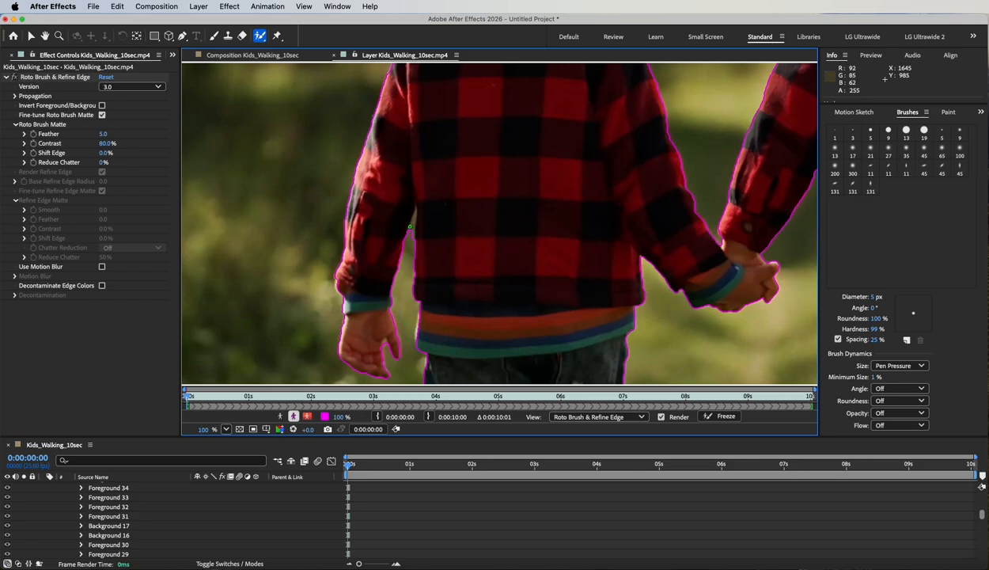
{"action": "mouse_move", "coordinate": [413, 225]}
{"action": "left_mouse_down"}
{"action": "mouse_move", "coordinate": [403, 219]}
{"action": "mouse_move", "coordinate": [401, 234]}
{"action": "left_mouse_up"}
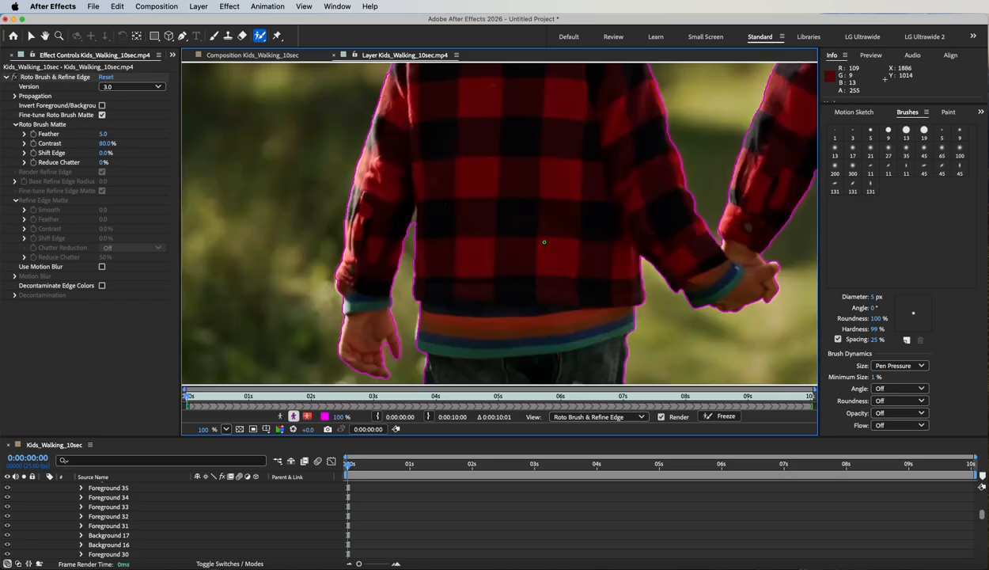
{"action": "scroll", "coordinate": [544, 241], "scroll_direction": "down", "scroll_amount": 4}
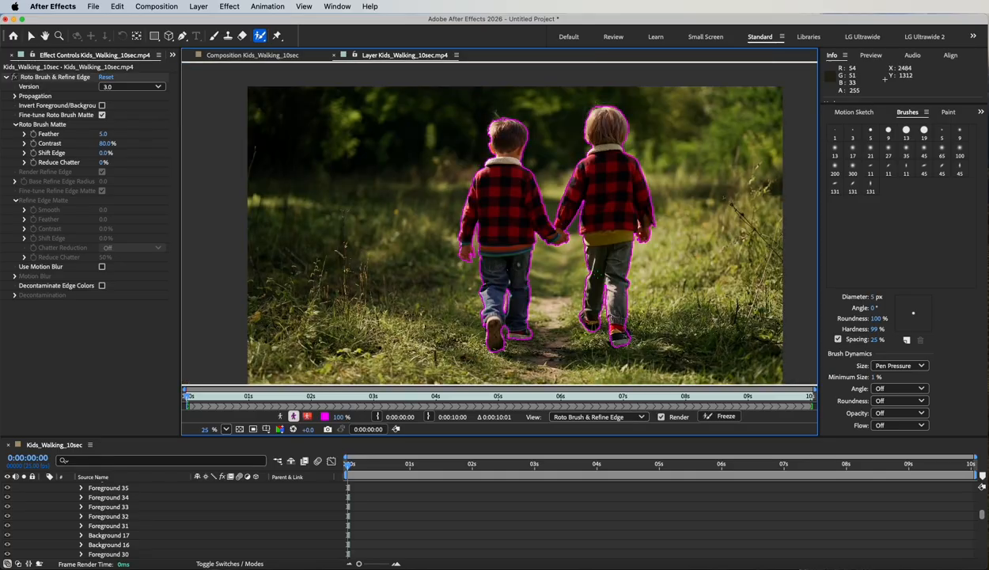
{"action": "left_click_drag", "start_coordinate": [729, 333], "coordinate": [615, 305]}
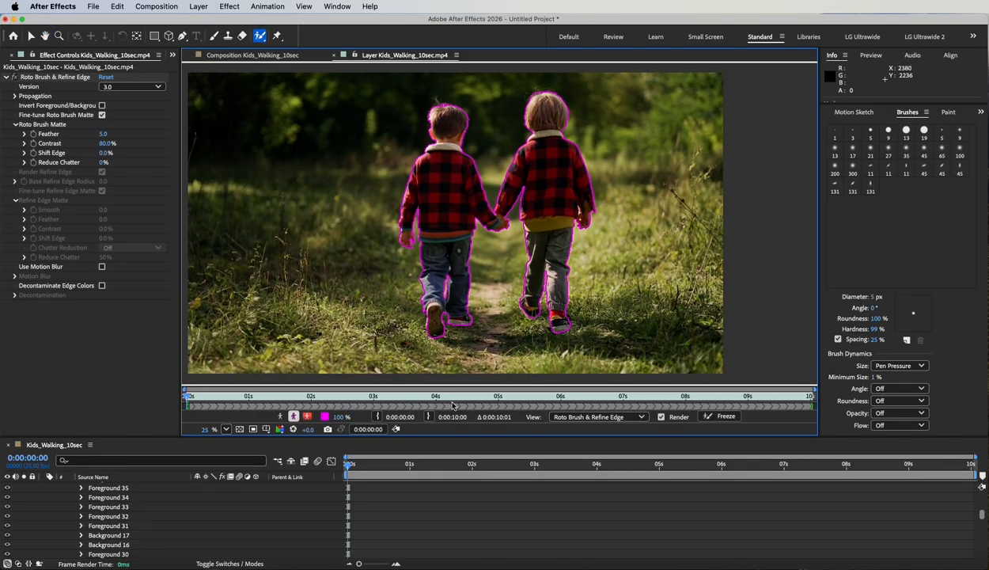
{"action": "left_click", "coordinate": [307, 417]}
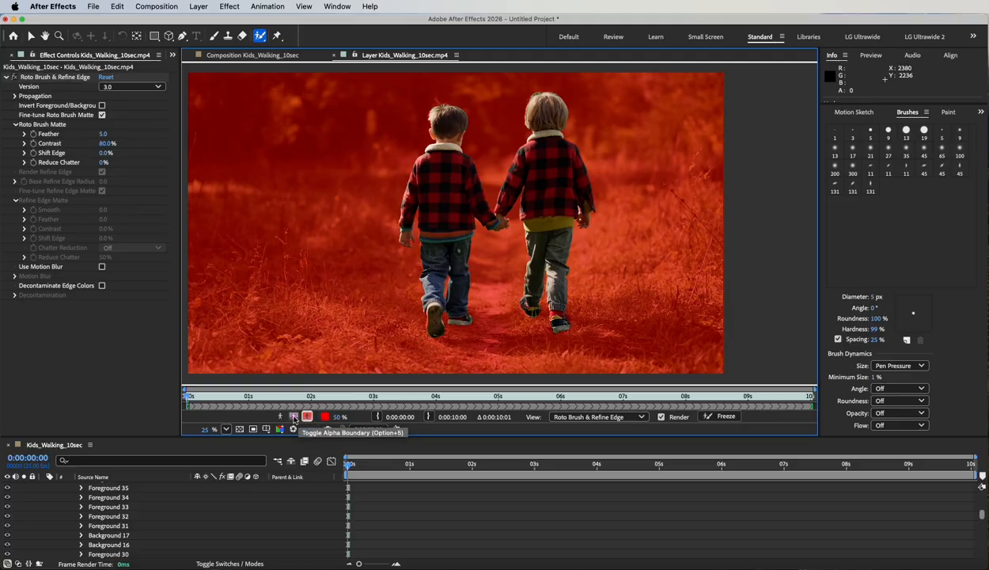
{"action": "left_click", "coordinate": [294, 417]}
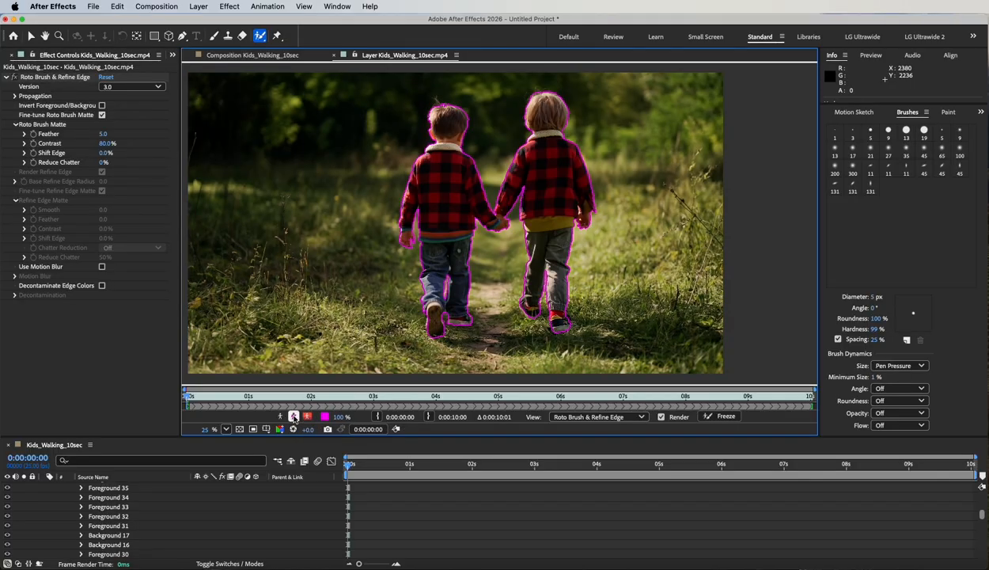
{"action": "left_click", "coordinate": [280, 417]}
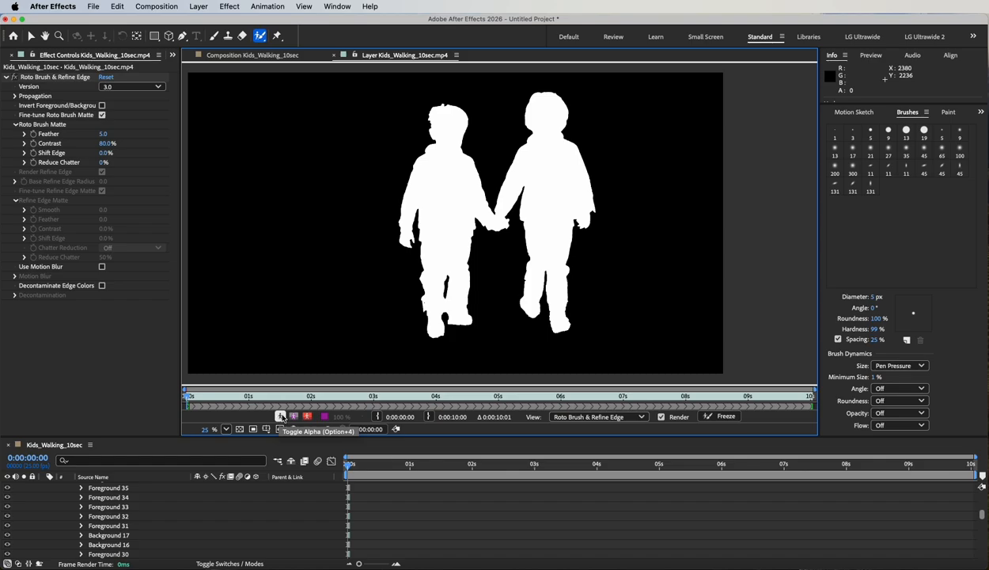
{"action": "left_click", "coordinate": [294, 417]}
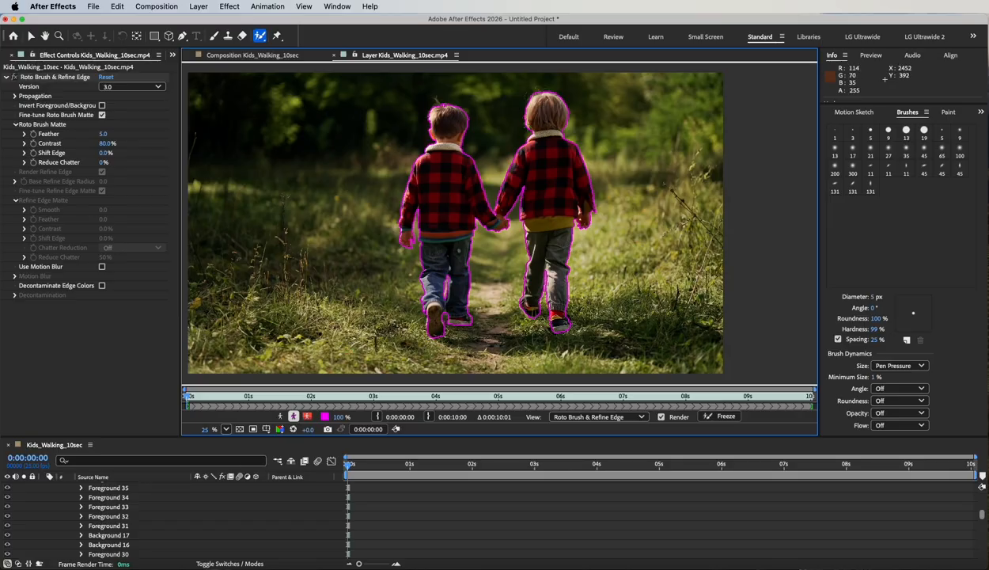
- Switch to the Refine Edge Tool, enlarge the brush and paint over the left boy's hair tuft
{"action": "key", "text": "h"}
{"action": "left_click_drag", "start_coordinate": [495, 128], "coordinate": [488, 192]}
{"action": "key", "text": "alt+w"}
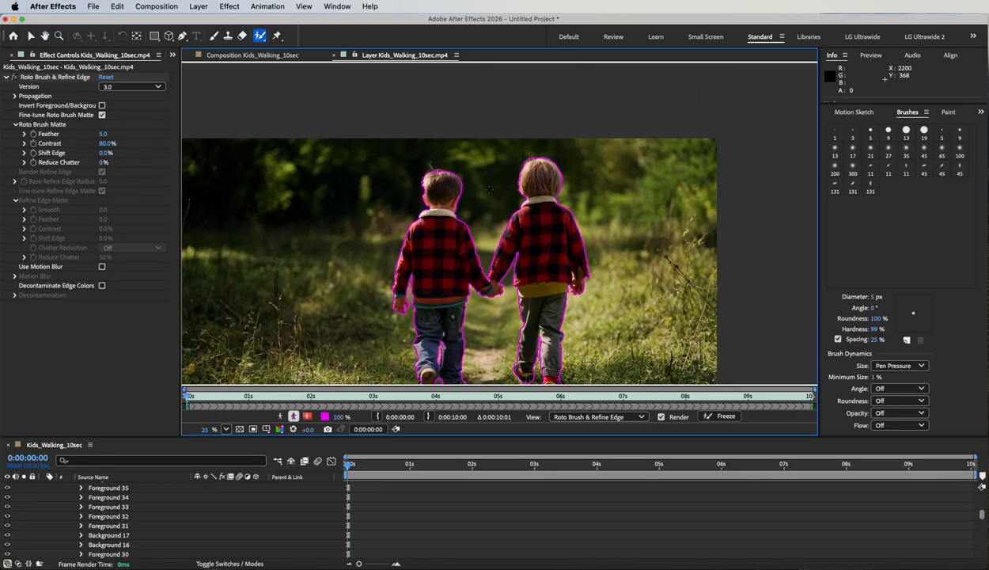
{"action": "scroll", "coordinate": [488, 190], "scroll_direction": "up", "scroll_amount": 4}
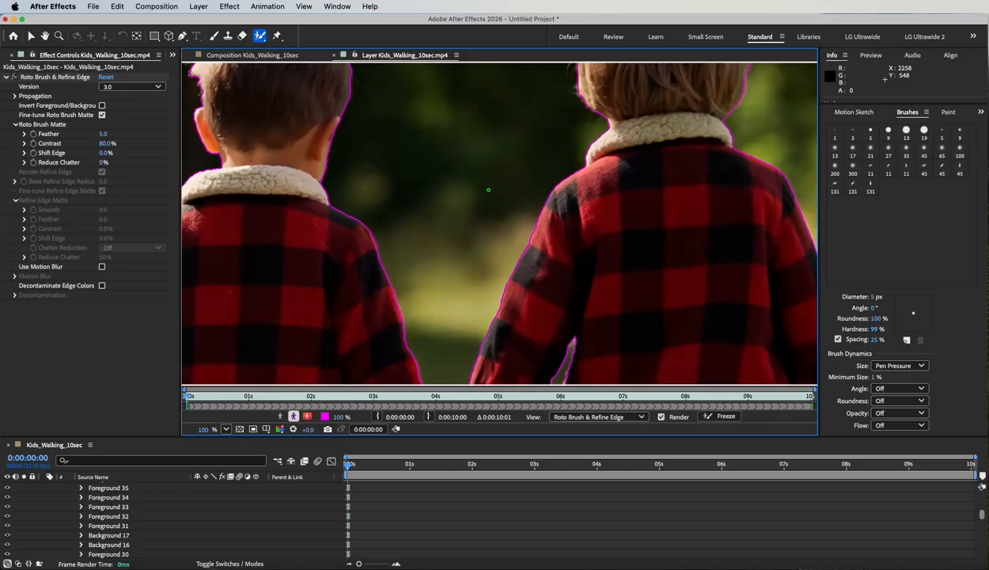
{"action": "left_click_drag", "start_coordinate": [315, 139], "coordinate": [397, 301]}
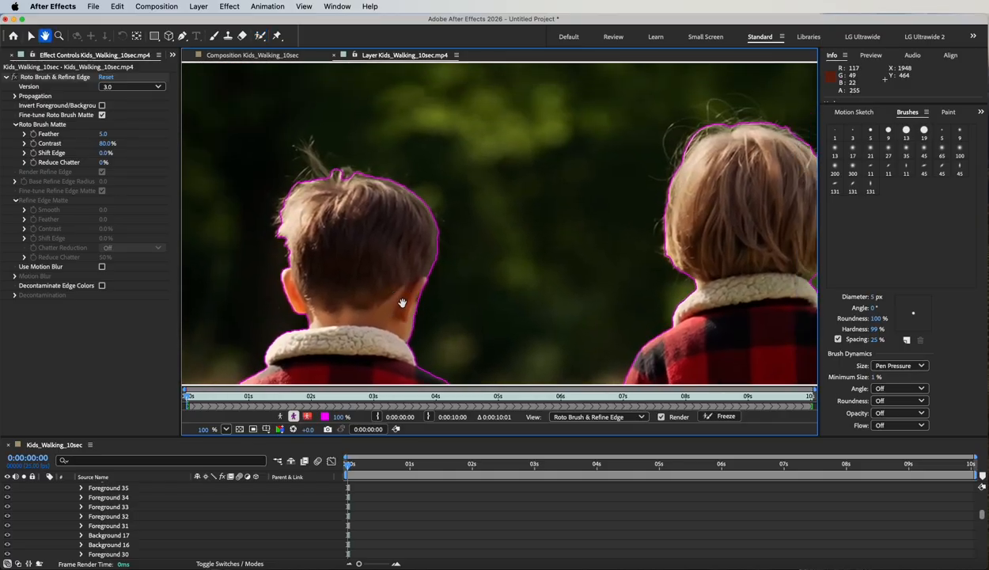
{"action": "left_click_drag", "start_coordinate": [259, 35], "coordinate": [314, 50]}
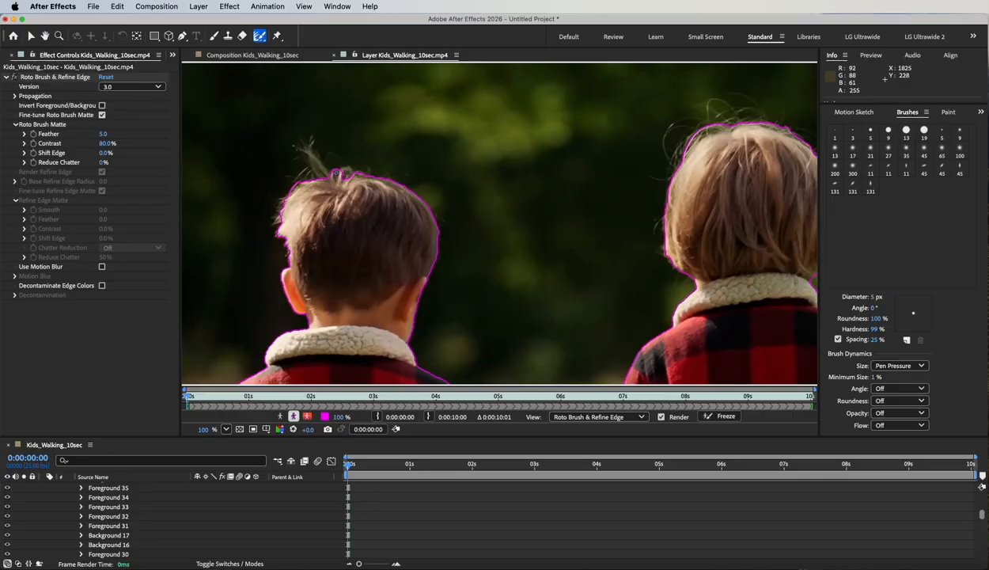
{"action": "left_click_drag", "start_coordinate": [341, 164], "coordinate": [348, 164]}
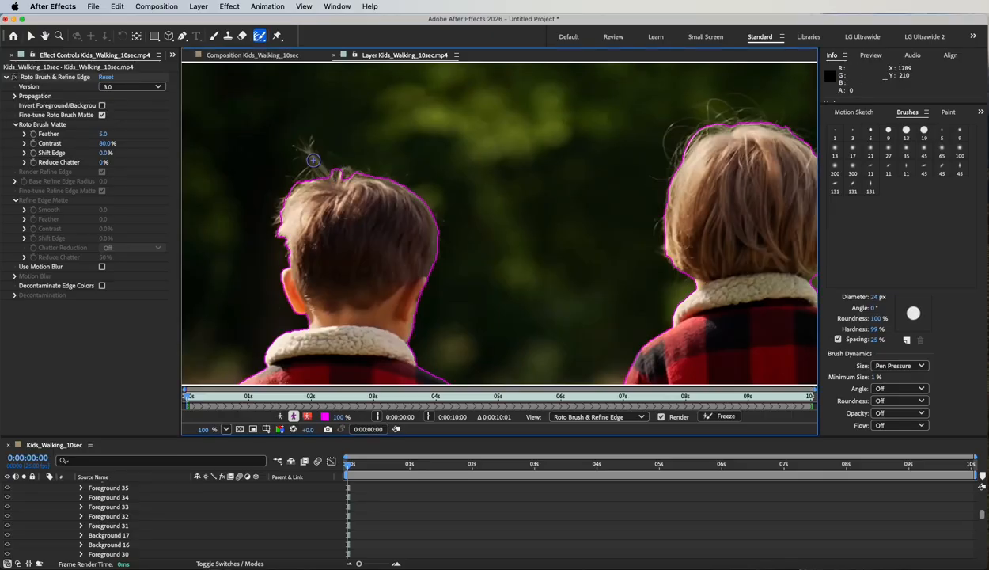
{"action": "mouse_move", "coordinate": [308, 154]}
{"action": "left_mouse_down"}
{"action": "mouse_move", "coordinate": [320, 164]}
{"action": "mouse_move", "coordinate": [282, 207]}
{"action": "mouse_move", "coordinate": [281, 263]}
{"action": "left_mouse_up"}
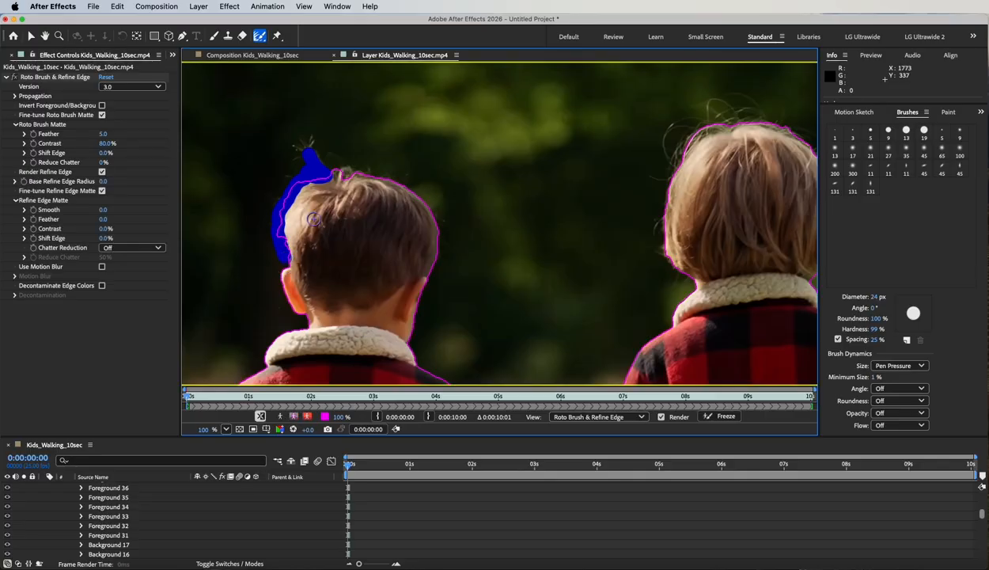
- Refine edges along the left boy's head and around the right boy's hair, then zoom out to 50%
{"action": "mouse_move", "coordinate": [326, 170]}
{"action": "left_mouse_down"}
{"action": "mouse_move", "coordinate": [366, 173]}
{"action": "mouse_move", "coordinate": [424, 205]}
{"action": "mouse_move", "coordinate": [435, 271]}
{"action": "left_mouse_up"}
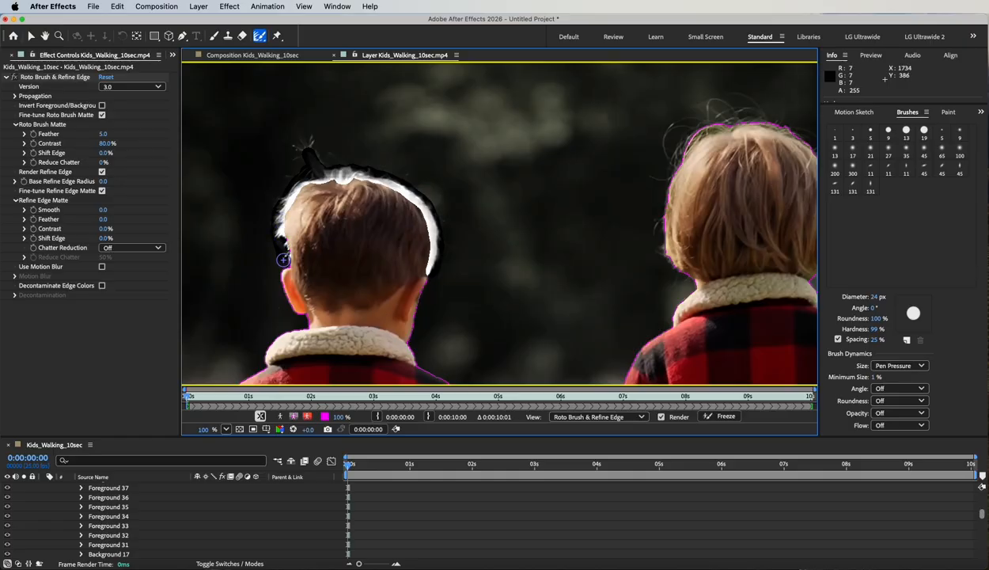
{"action": "left_click_drag", "start_coordinate": [673, 222], "coordinate": [507, 226]}
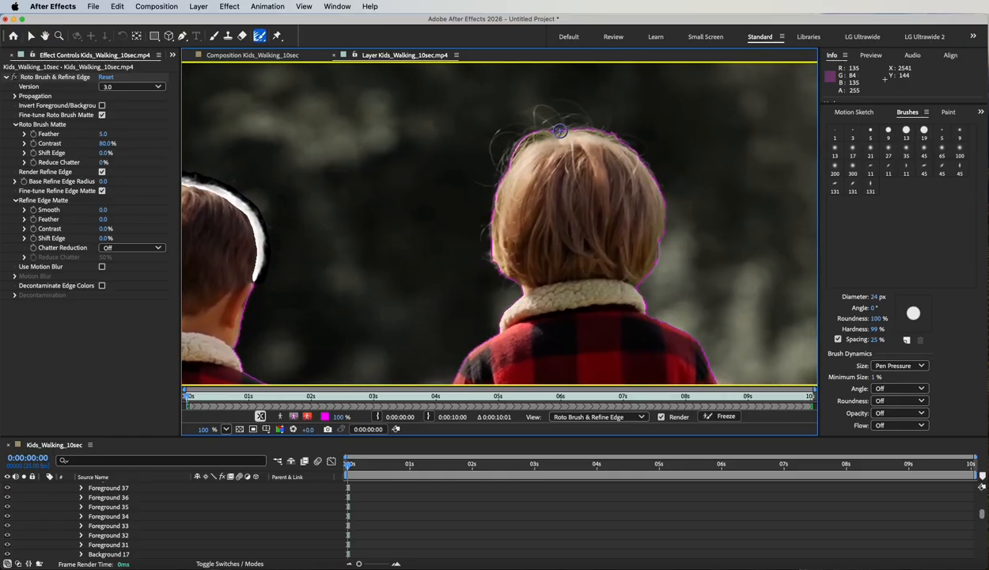
{"action": "mouse_move", "coordinate": [556, 131]}
{"action": "left_mouse_down"}
{"action": "mouse_move", "coordinate": [504, 170]}
{"action": "mouse_move", "coordinate": [490, 254]}
{"action": "left_mouse_up"}
{"action": "left_click_drag", "start_coordinate": [500, 273], "coordinate": [503, 276]}
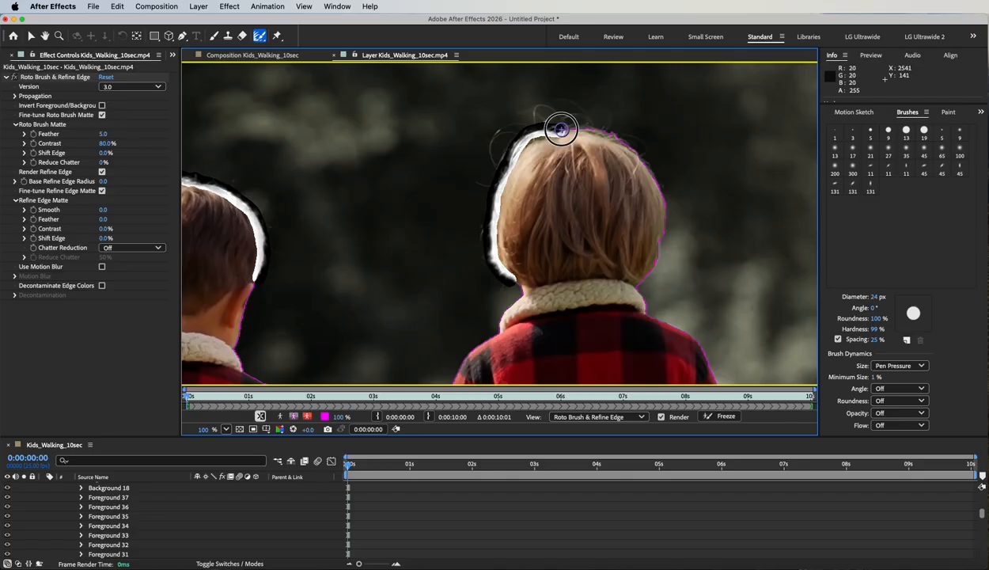
{"action": "mouse_move", "coordinate": [561, 126]}
{"action": "left_mouse_down"}
{"action": "mouse_move", "coordinate": [601, 130]}
{"action": "mouse_move", "coordinate": [646, 166]}
{"action": "mouse_move", "coordinate": [665, 213]}
{"action": "mouse_move", "coordinate": [640, 281]}
{"action": "left_mouse_up"}
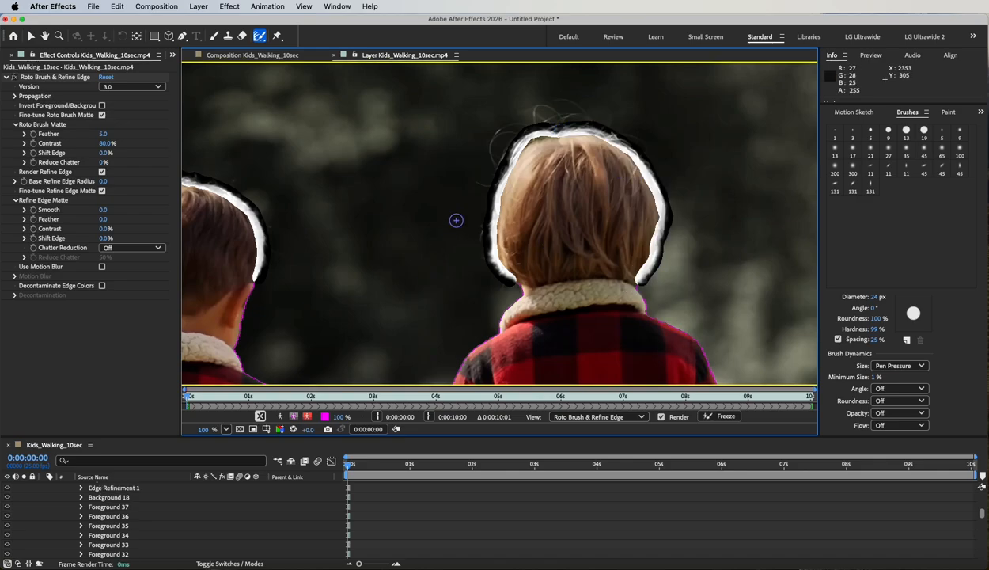
{"action": "key", "text": "comma"}
{"action": "key", "text": "comma"}
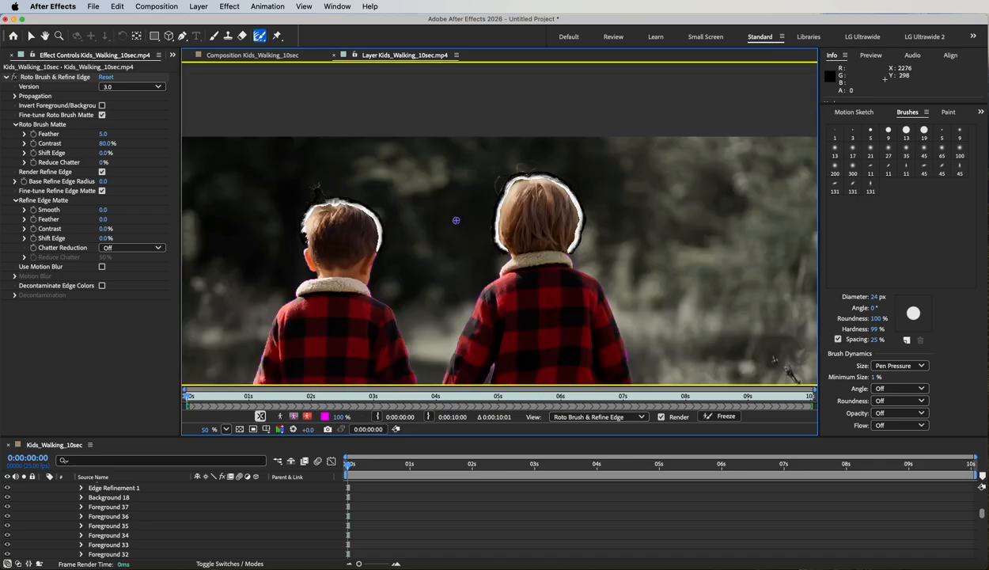
{"action": "key", "text": "comma"}
{"action": "key", "text": "space"}
{"action": "mouse_move", "coordinate": [538, 339]}
{"action": "left_mouse_down"}
{"action": "mouse_move", "coordinate": [660, 259]}
{"action": "mouse_move", "coordinate": [615, 244]}
{"action": "left_mouse_up"}
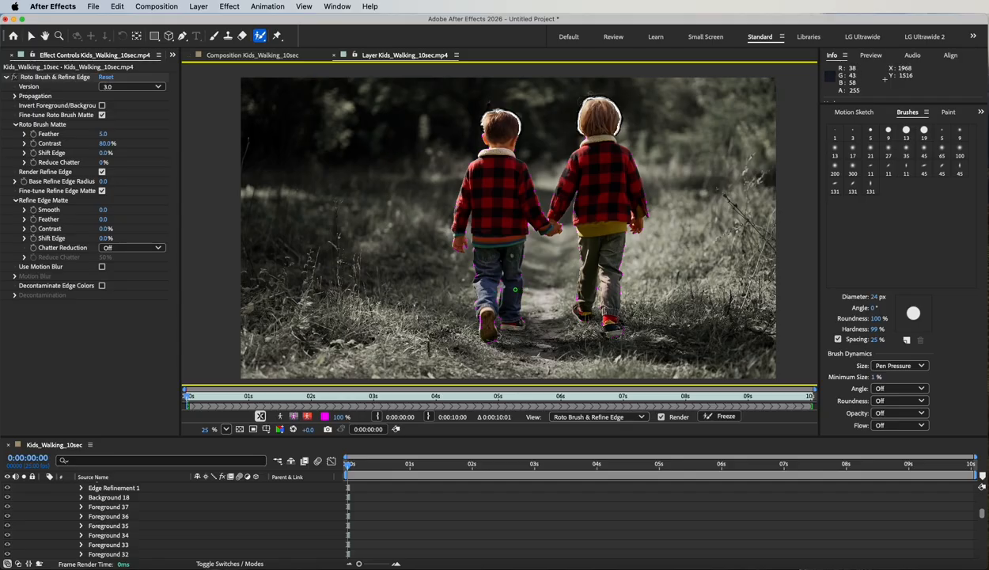
{"action": "scroll", "coordinate": [515, 290], "scroll_direction": "up", "scroll_amount": 3}
{"action": "scroll", "coordinate": [368, 333], "scroll_direction": "down", "scroll_amount": 1}
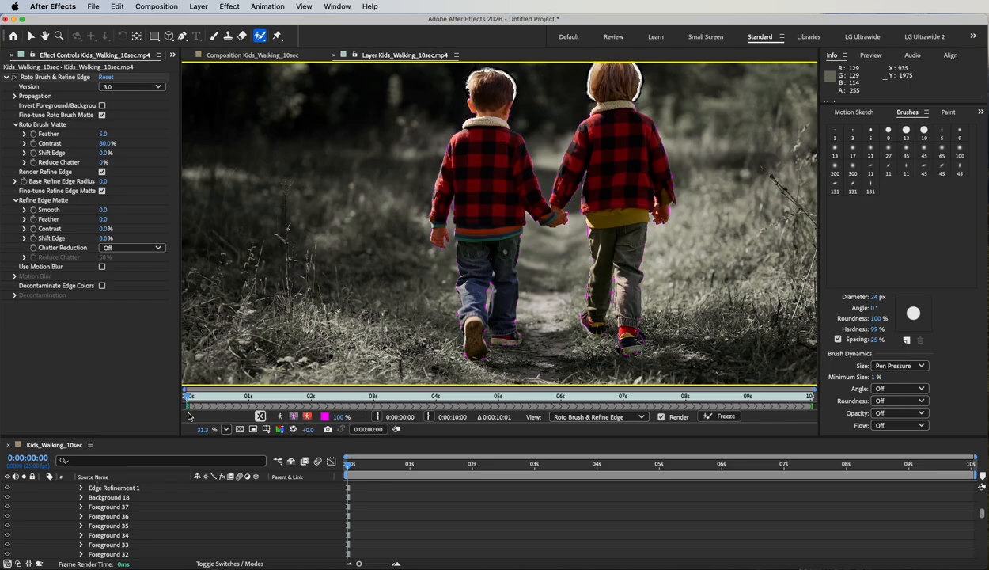
- Step frame by frame with Page Down, restarting once from Home, propagating the matte through 14 frames
{"action": "key", "text": "Page_Down"}
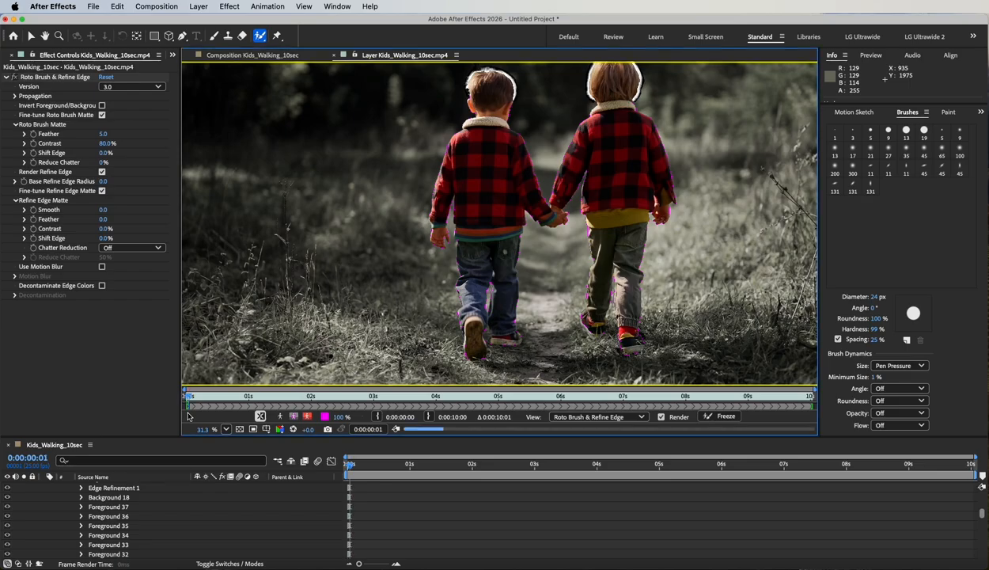
{"action": "key", "text": "Page_Down"}
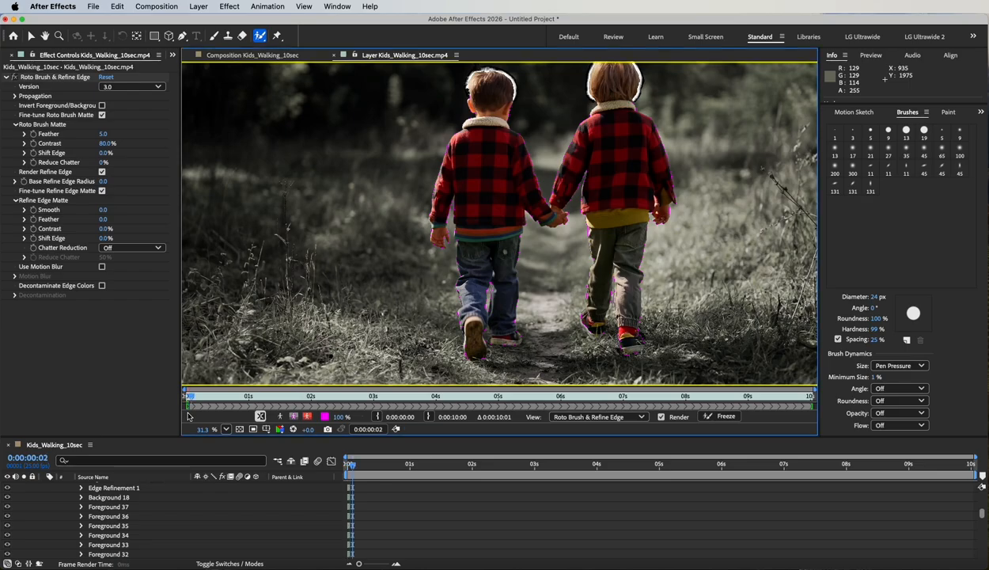
{"action": "key", "text": "Page_Down"}
{"action": "key", "text": "Home"}
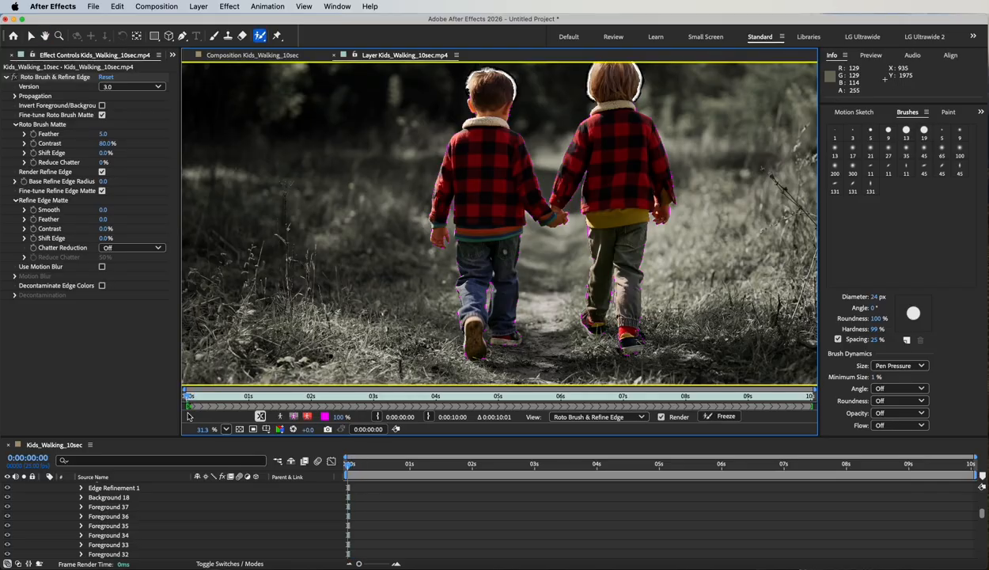
{"action": "key", "text": "Page_Down"}
{"action": "key", "text": "Page_Down"}
{"action": "key", "text": "Page_Down"}
{"action": "key", "text": "Page_Down"}
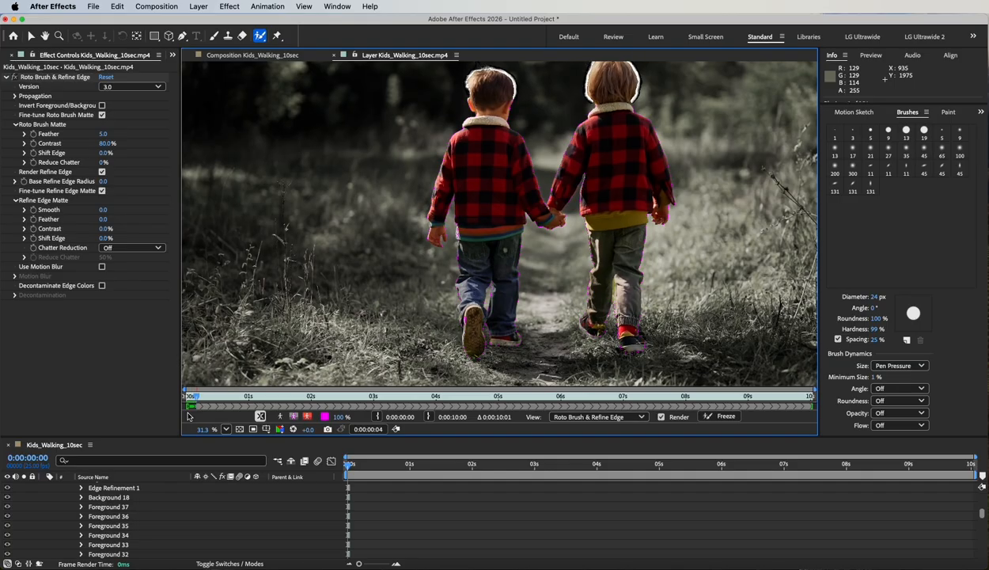
{"action": "key", "text": "Page_Down"}
{"action": "key", "text": "Page_Down"}
{"action": "key", "text": "Page_Down"}
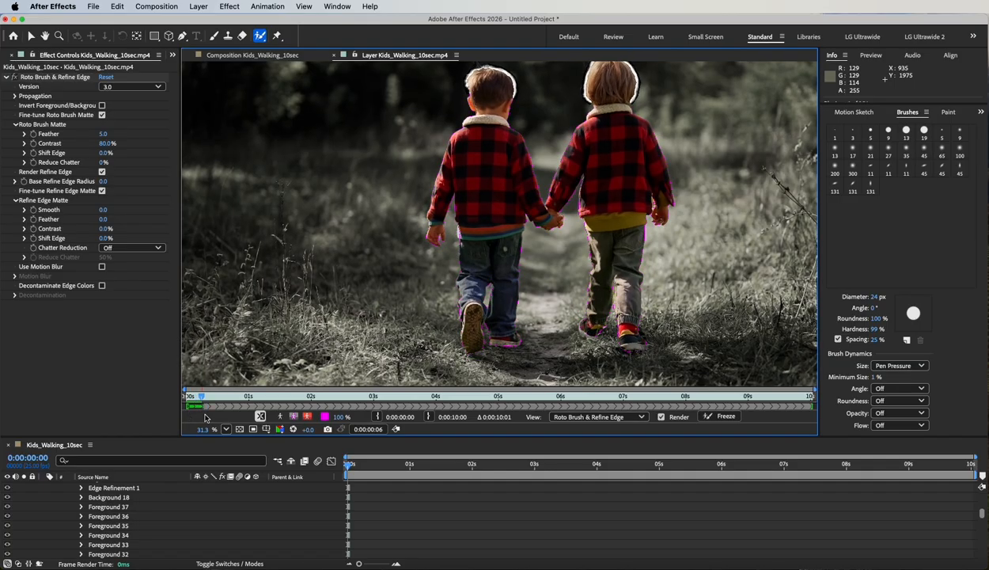
{"action": "key", "text": "Page_Down"}
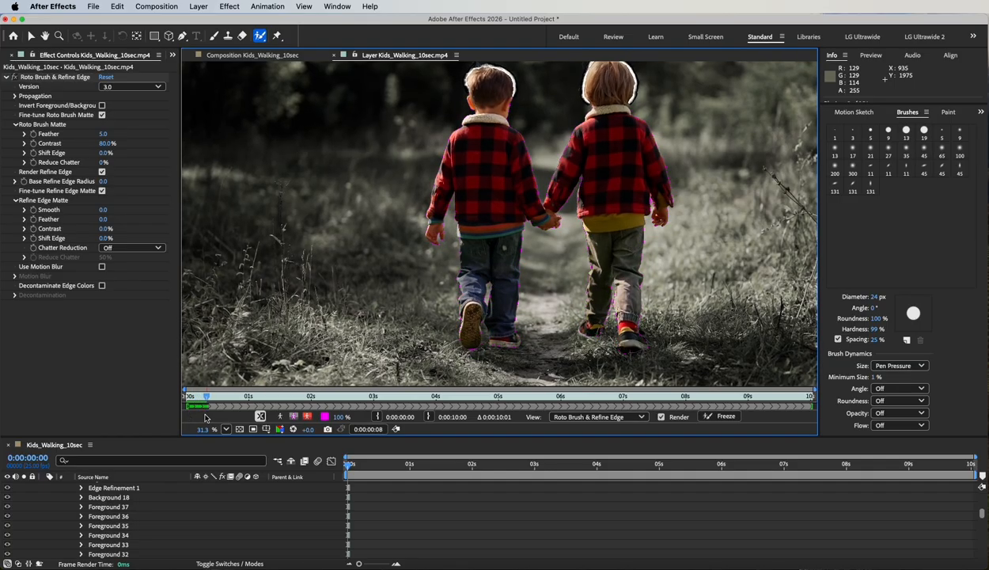
{"action": "key", "text": "Page_Down"}
{"action": "key", "text": "Page_Down"}
{"action": "key", "text": "Page_Down"}
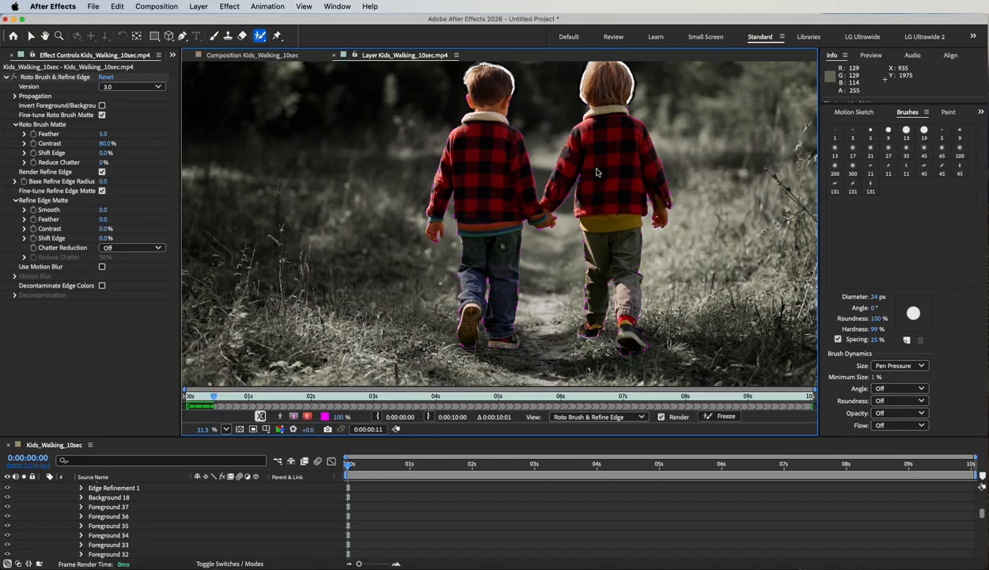
{"action": "key", "text": "Page_Down"}
{"action": "key", "text": "Page_Down"}
{"action": "key", "text": "Page_Down"}
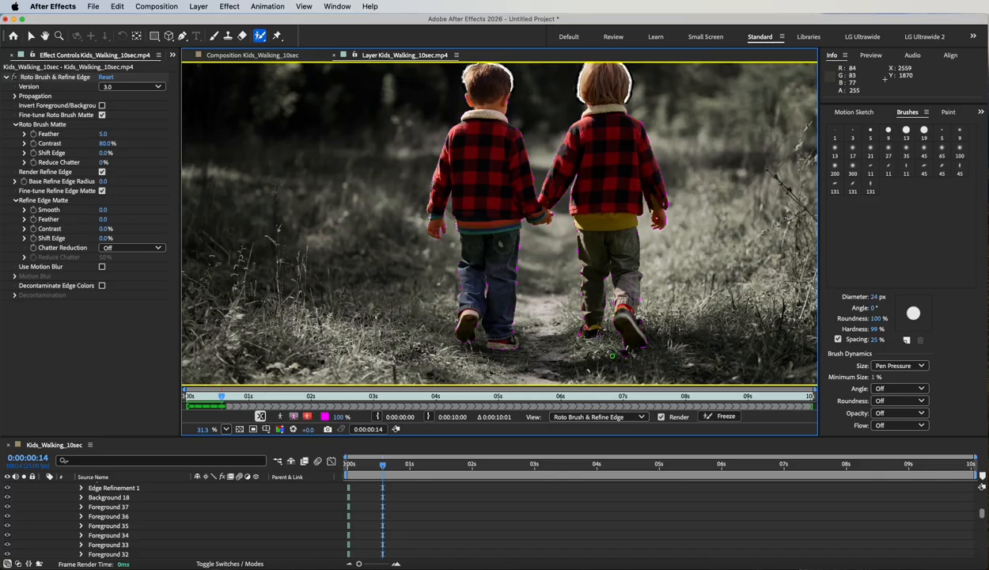
- At 100% zoom on frame 9, Alt-paint the ground under the right boy's shoe out of the matte
{"action": "key", "text": "slash"}
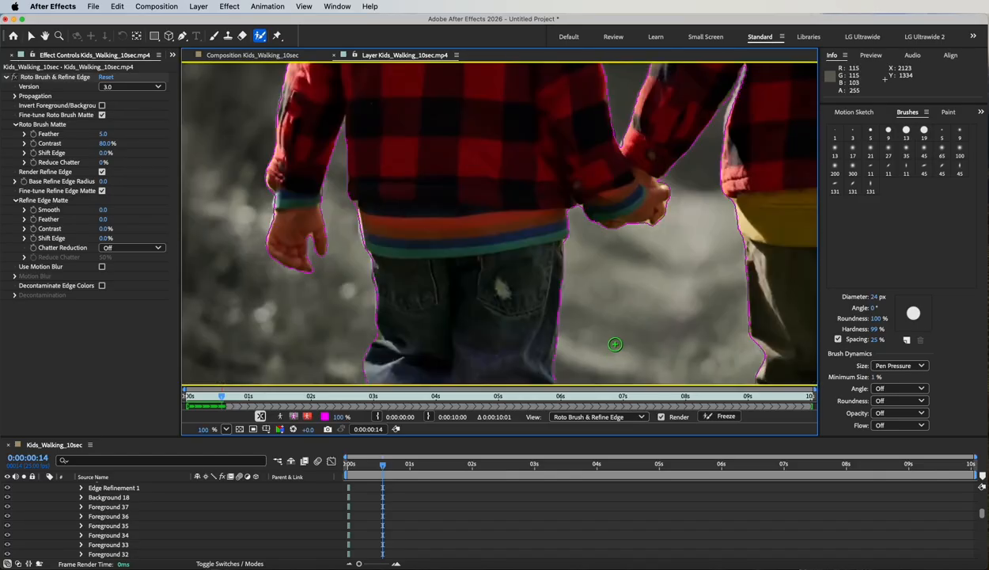
{"action": "key", "text": "space"}
{"action": "left_click_drag", "start_coordinate": [669, 361], "coordinate": [583, 181]}
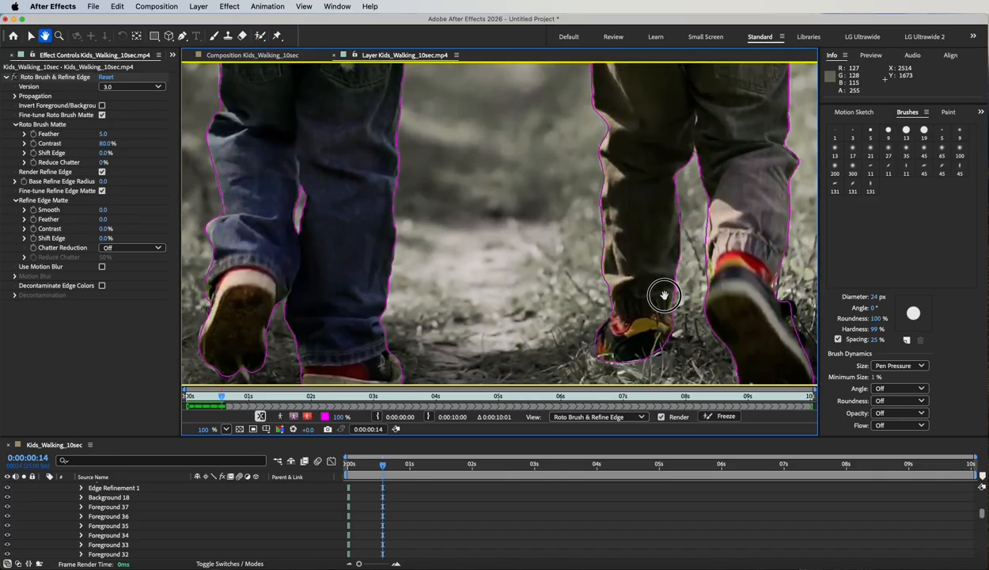
{"action": "left_click_drag", "start_coordinate": [658, 293], "coordinate": [572, 204]}
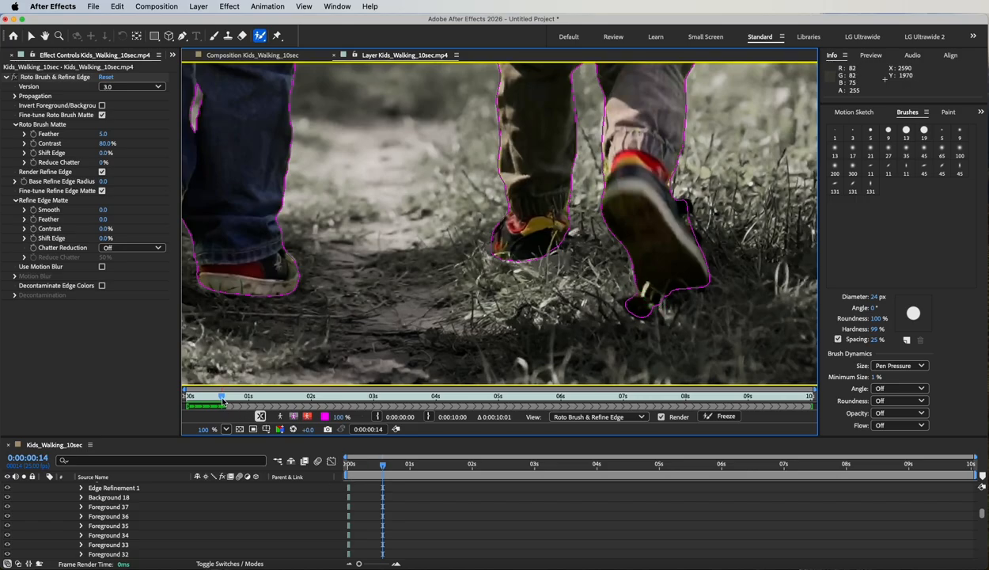
{"action": "mouse_move", "coordinate": [221, 396]}
{"action": "left_mouse_down"}
{"action": "mouse_move", "coordinate": [199, 396]}
{"action": "mouse_move", "coordinate": [208, 395]}
{"action": "left_mouse_up"}
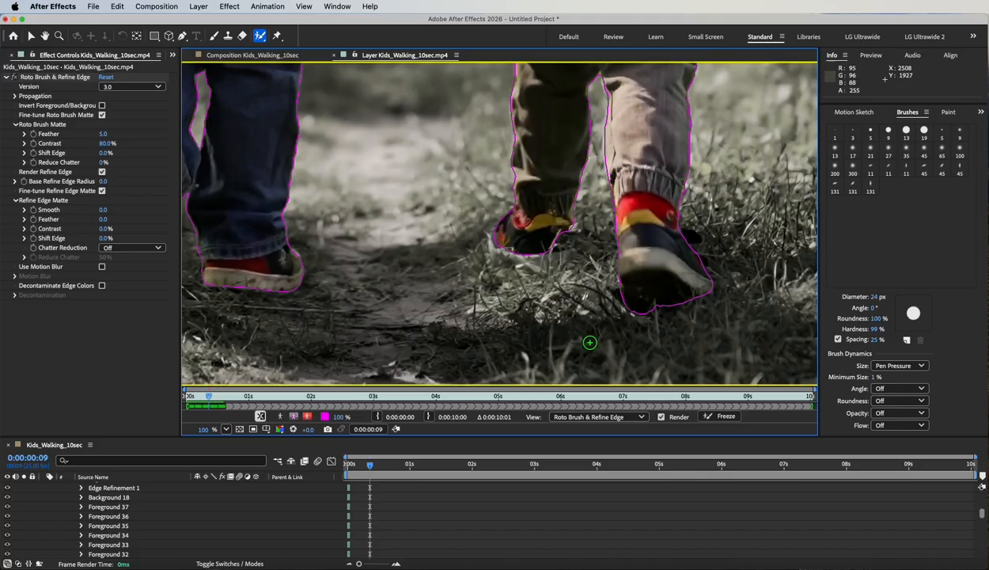
{"action": "left_click_drag", "start_coordinate": [608, 287], "coordinate": [654, 326]}
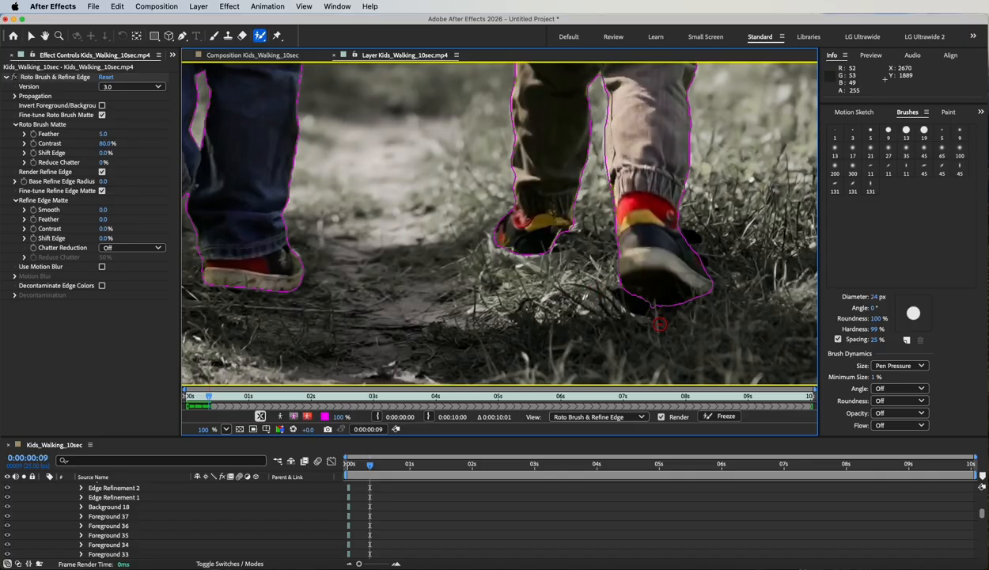
- Reframe the view at 50% to show both boys' legs, then play forward to propagate the matte
{"action": "key", "text": "h"}
{"action": "left_click_drag", "start_coordinate": [360, 347], "coordinate": [466, 335]}
{"action": "key", "text": "comma"}
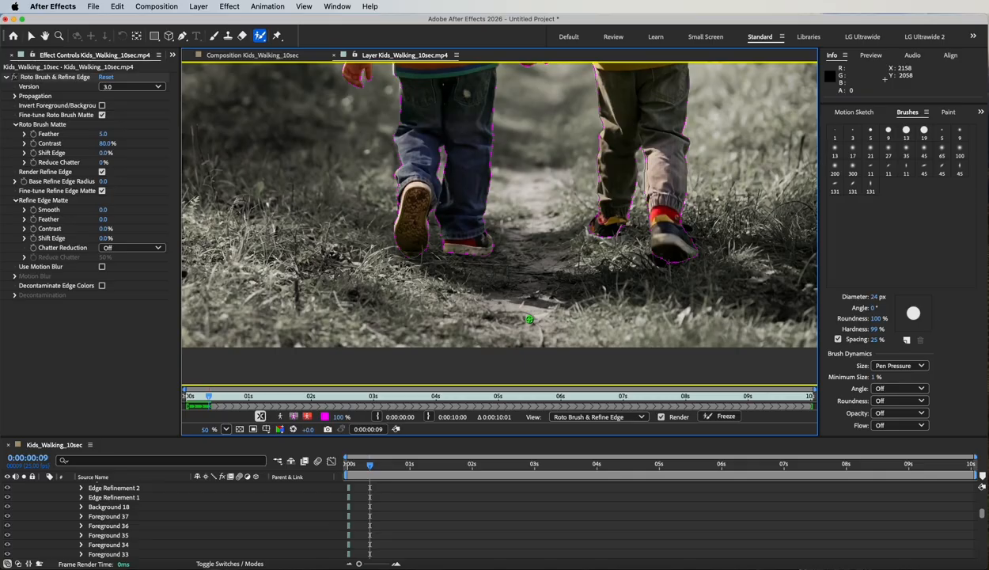
{"action": "key", "text": "space"}
{"action": "left_click_drag", "start_coordinate": [601, 221], "coordinate": [585, 277]}
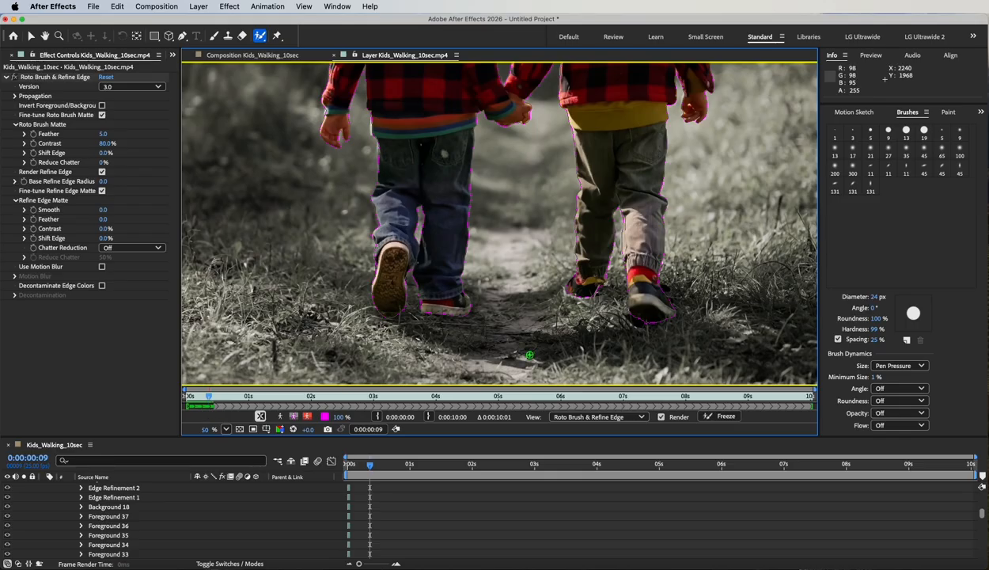
{"action": "key", "text": "space"}
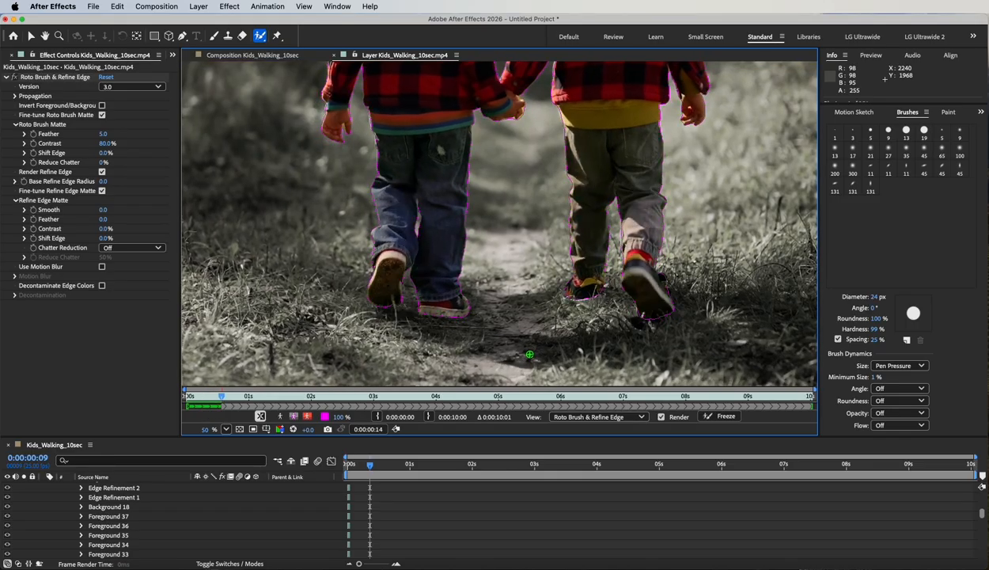
- At frame 14, add the boy's shoe back and remove the ground below it from the matte
{"action": "key", "text": "space"}
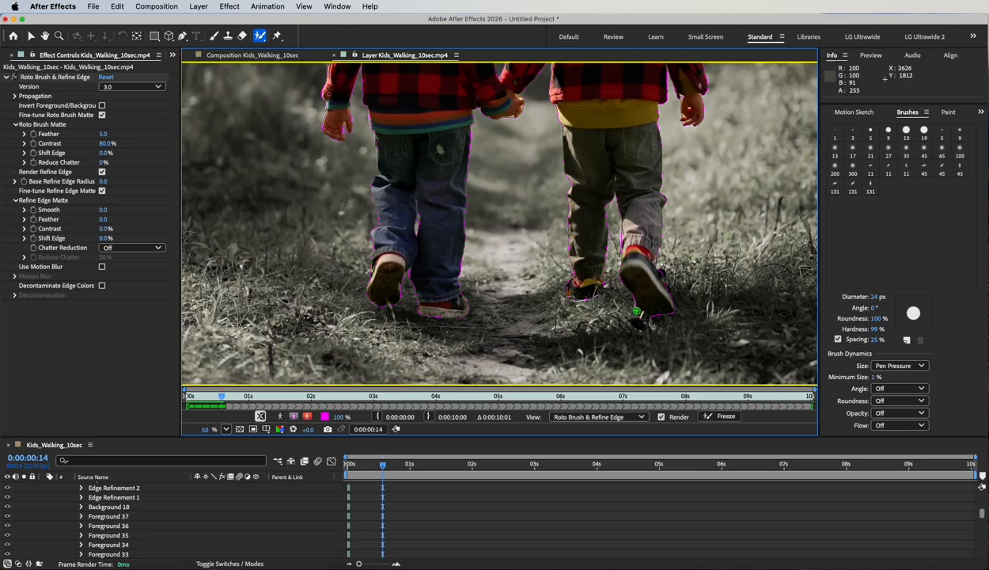
{"action": "left_click_drag", "start_coordinate": [635, 309], "coordinate": [639, 318]}
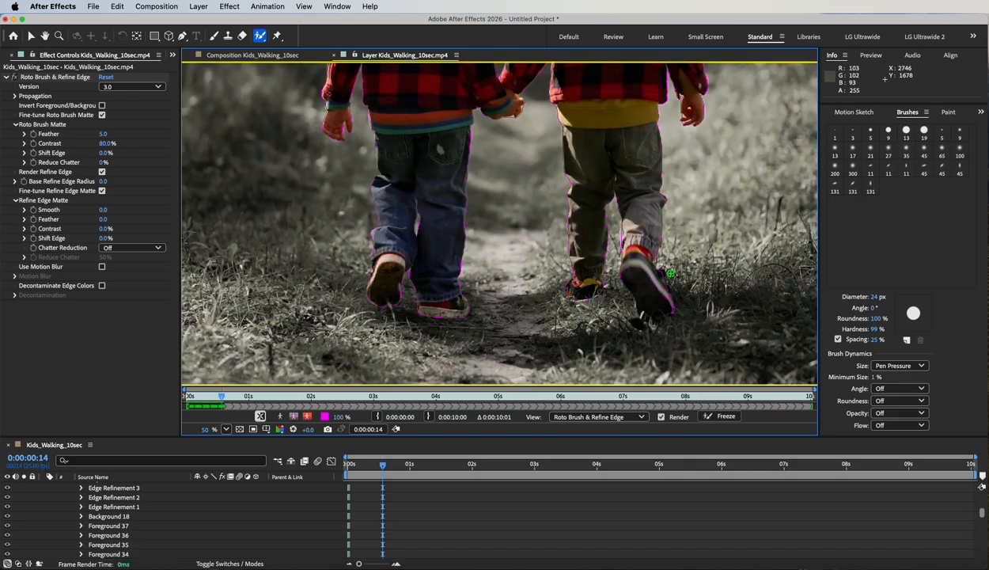
{"action": "mouse_move", "coordinate": [625, 267]}
{"action": "left_mouse_down"}
{"action": "mouse_move", "coordinate": [660, 313]}
{"action": "mouse_move", "coordinate": [665, 286]}
{"action": "mouse_move", "coordinate": [633, 263]}
{"action": "mouse_move", "coordinate": [626, 277]}
{"action": "left_mouse_up"}
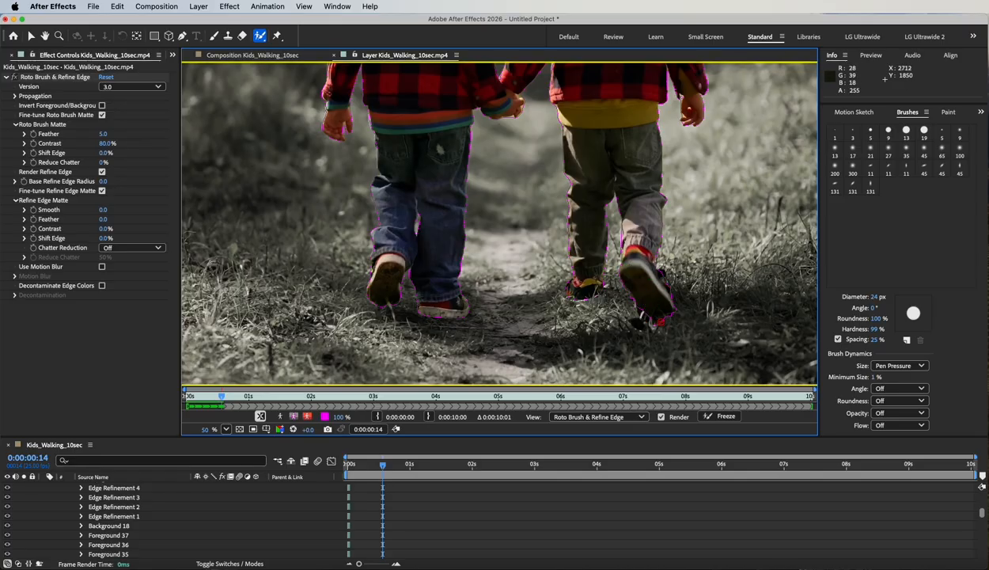
{"action": "left_click_drag", "start_coordinate": [645, 314], "coordinate": [662, 331]}
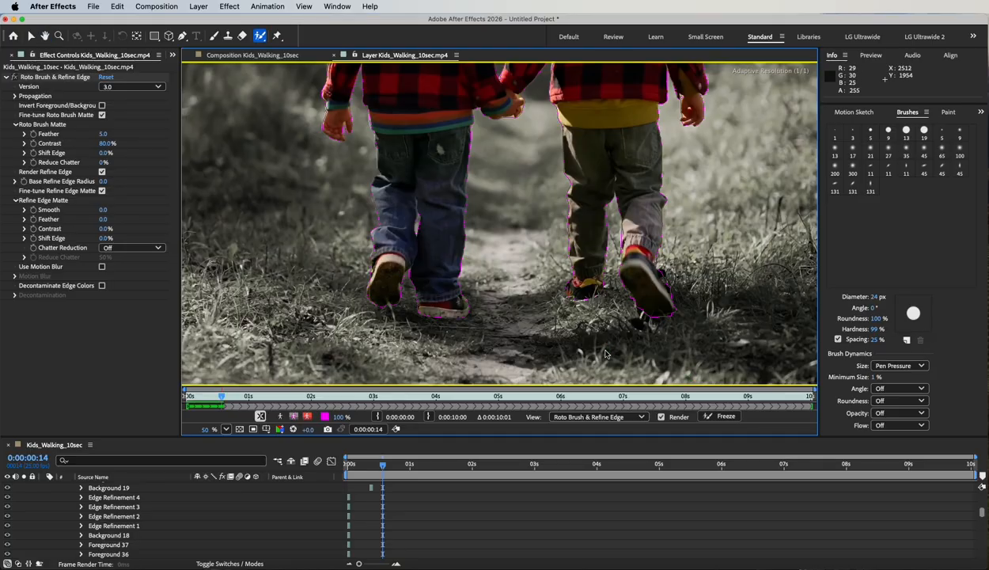
- Play on to frame 19 and paint the left child's jeans leg into the matte, then zoom out
{"action": "key", "text": "space"}
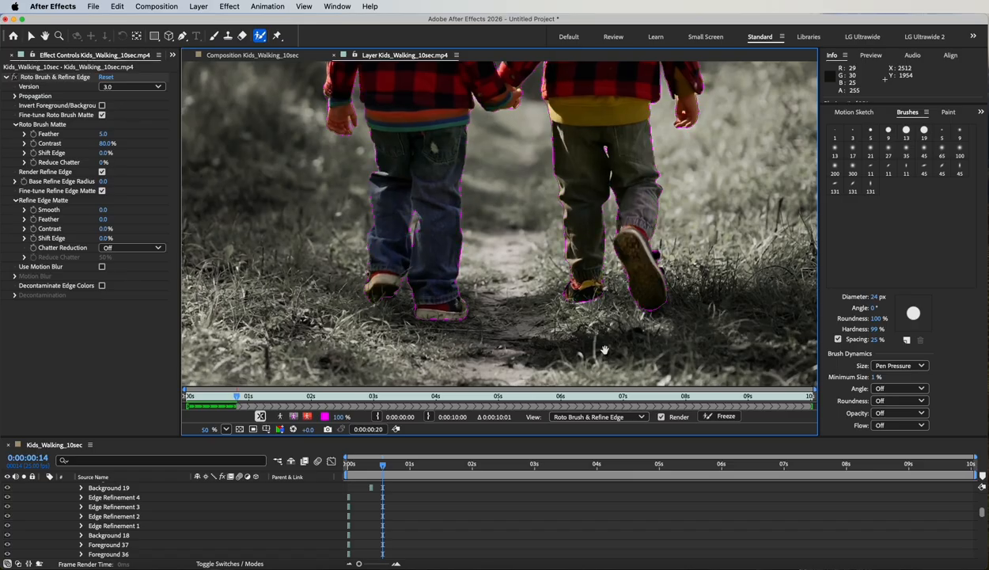
{"action": "key", "text": "space"}
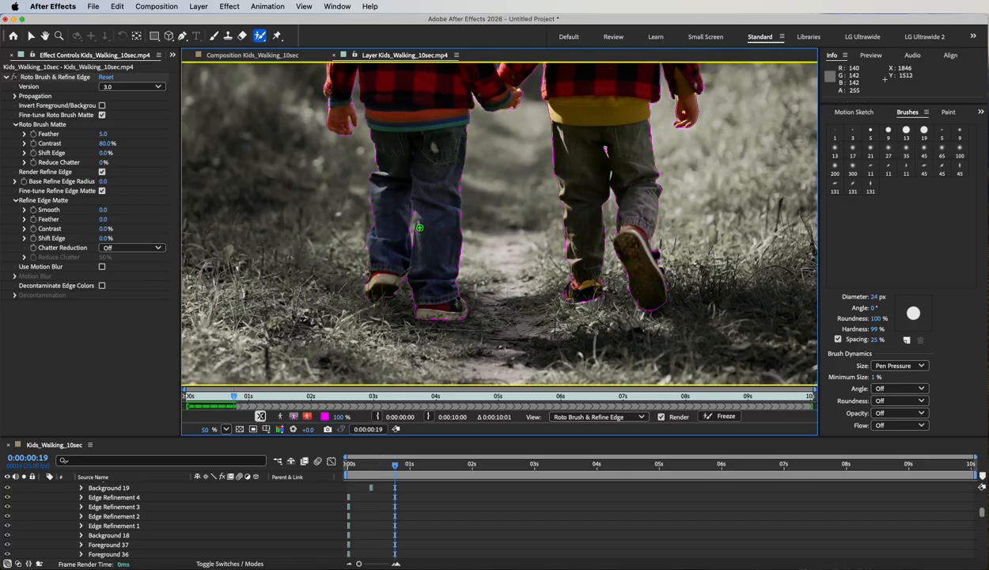
{"action": "left_click_drag", "start_coordinate": [420, 228], "coordinate": [420, 206]}
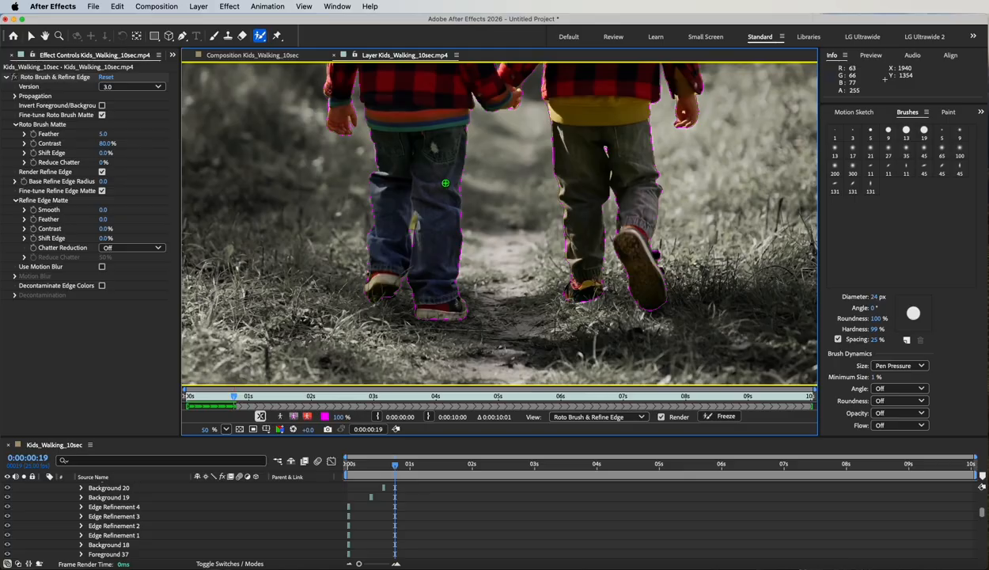
{"action": "key", "text": "space"}
{"action": "left_click_drag", "start_coordinate": [427, 166], "coordinate": [409, 283]}
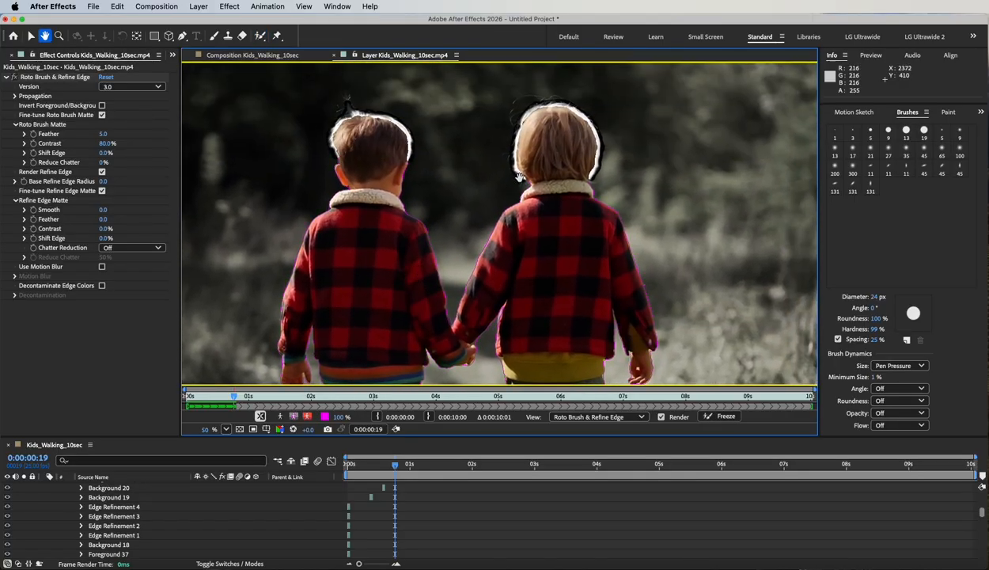
{"action": "key", "text": "space"}
{"action": "left_click_drag", "start_coordinate": [550, 338], "coordinate": [563, 172]}
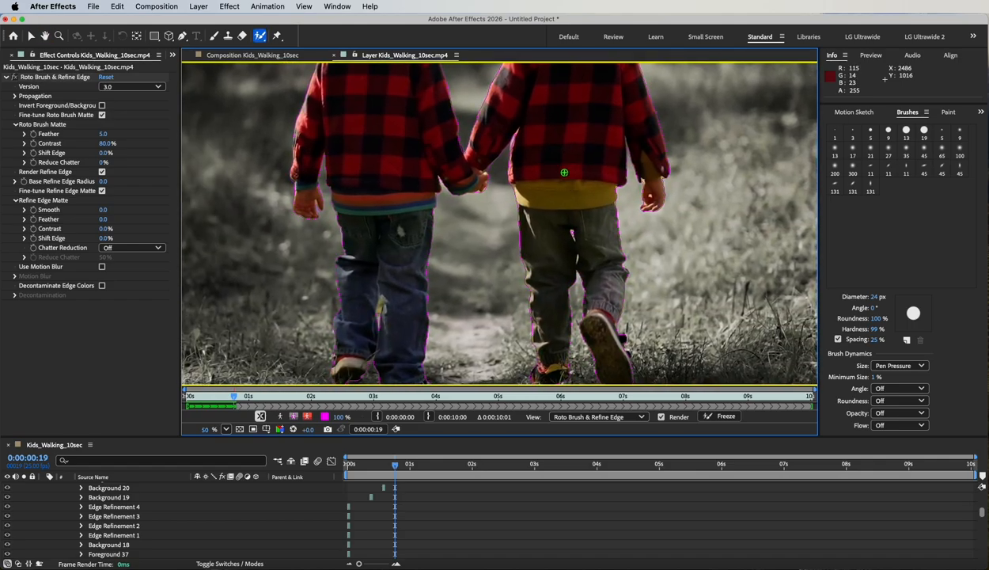
{"action": "scroll", "coordinate": [564, 172], "scroll_direction": "down", "scroll_amount": 1}
- Propagate the roto matte to the end of the 10-second clip and freeze it
{"action": "key", "text": "space"}
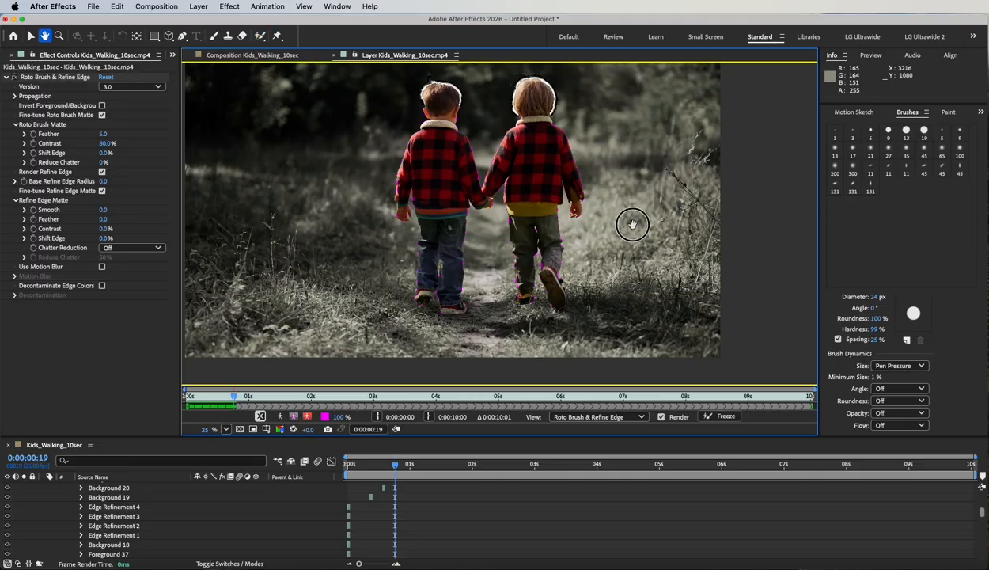
{"action": "left_click_drag", "start_coordinate": [633, 225], "coordinate": [634, 265]}
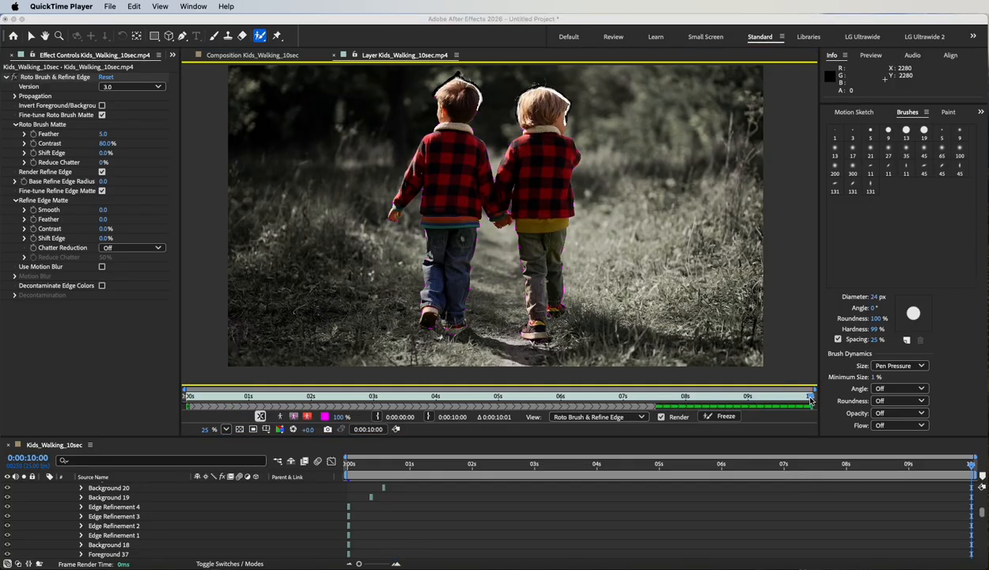
{"action": "left_click", "coordinate": [811, 398]}
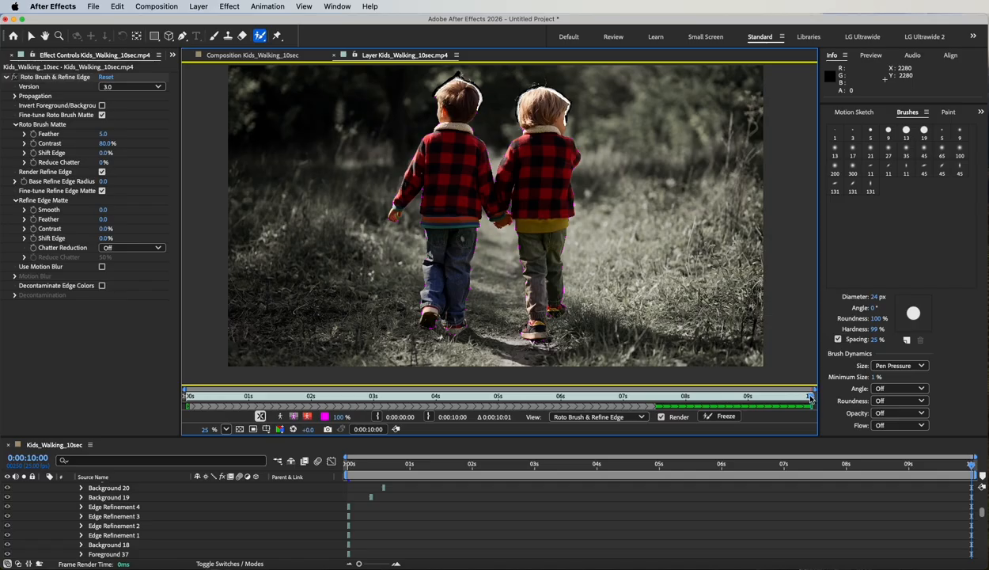
{"action": "mouse_move", "coordinate": [811, 397]}
{"action": "left_mouse_down"}
{"action": "mouse_move", "coordinate": [766, 395]}
{"action": "mouse_move", "coordinate": [810, 397]}
{"action": "left_mouse_up"}
{"action": "mouse_move", "coordinate": [819, 317]}
{"action": "left_mouse_down"}
{"action": "mouse_move", "coordinate": [790, 324]}
{"action": "mouse_move", "coordinate": [612, 313]}
{"action": "mouse_move", "coordinate": [791, 316]}
{"action": "left_mouse_up"}
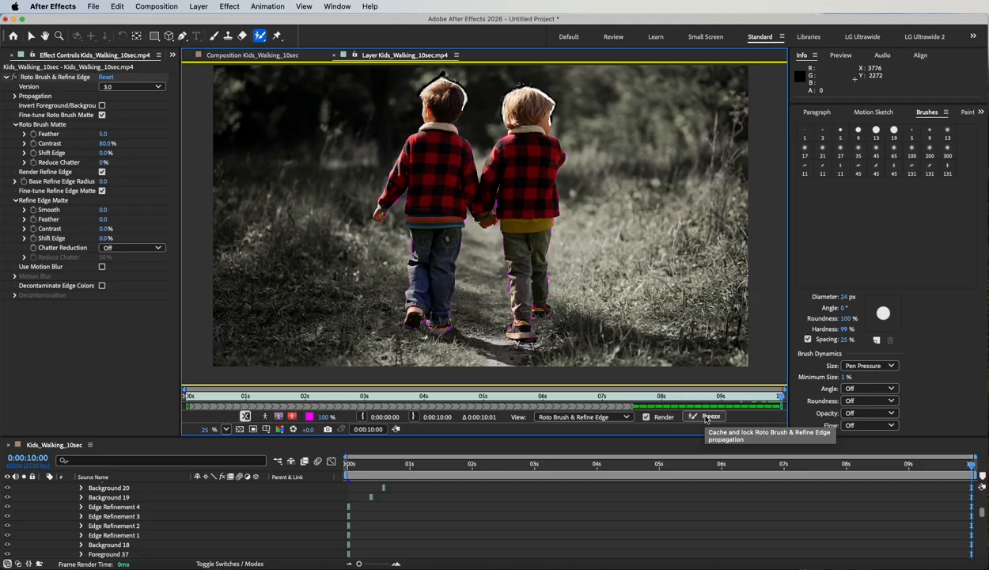
{"action": "left_click", "coordinate": [707, 417]}
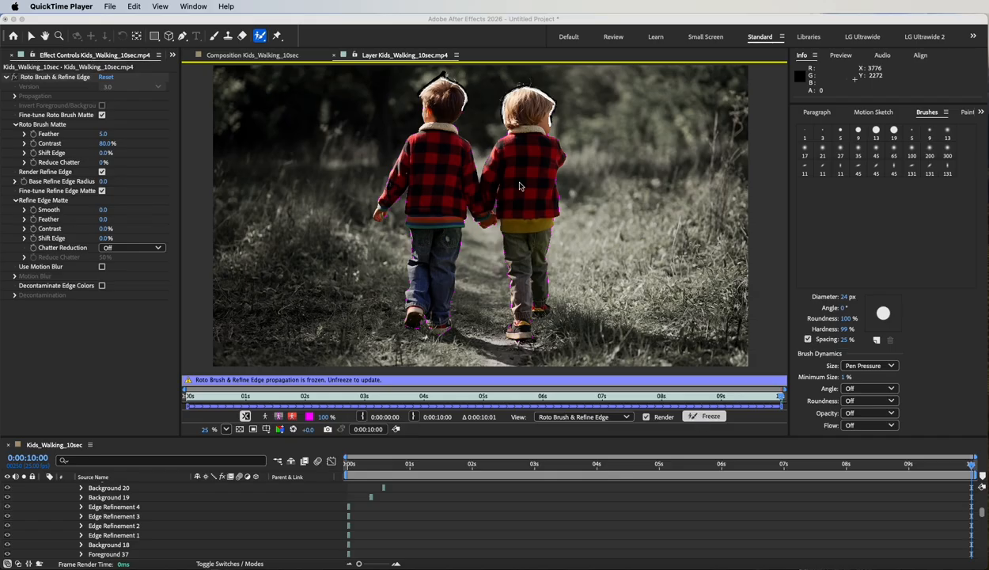
- Show the Kids_Walking_10sec composition over the transparency grid at 25% zoom
{"action": "left_click", "coordinate": [229, 56]}
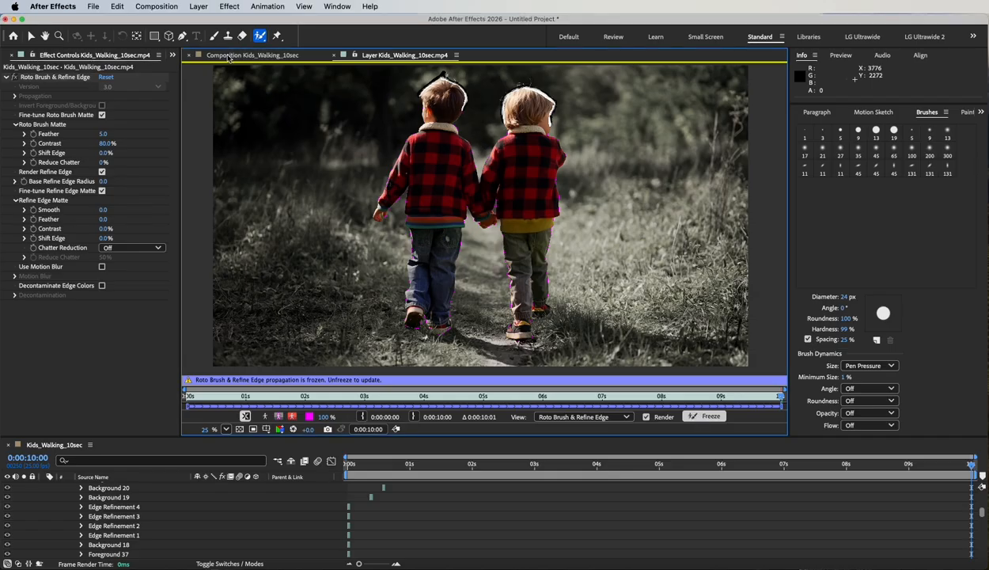
{"action": "left_click", "coordinate": [229, 56]}
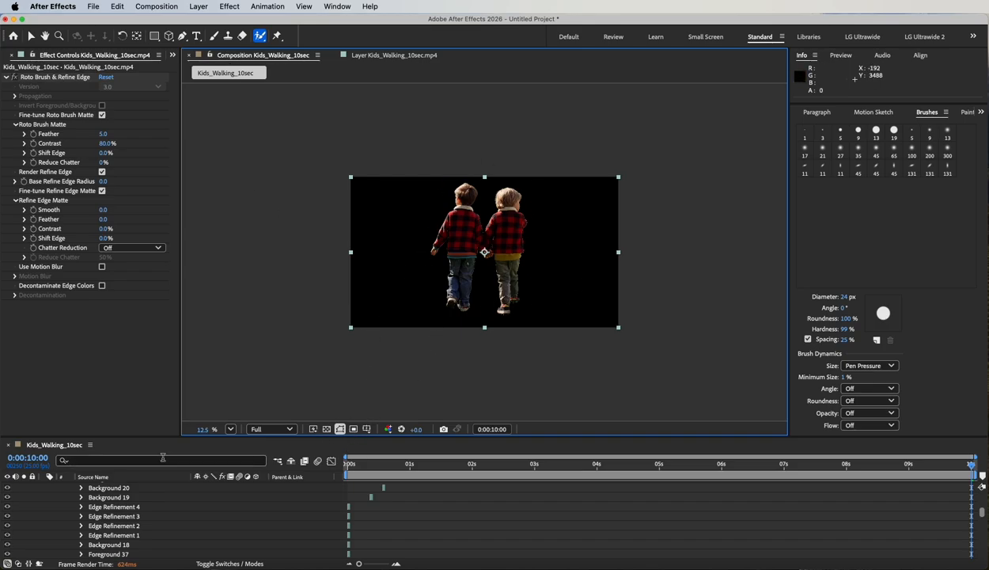
{"action": "scroll", "coordinate": [40, 535], "scroll_direction": "up", "scroll_amount": 10}
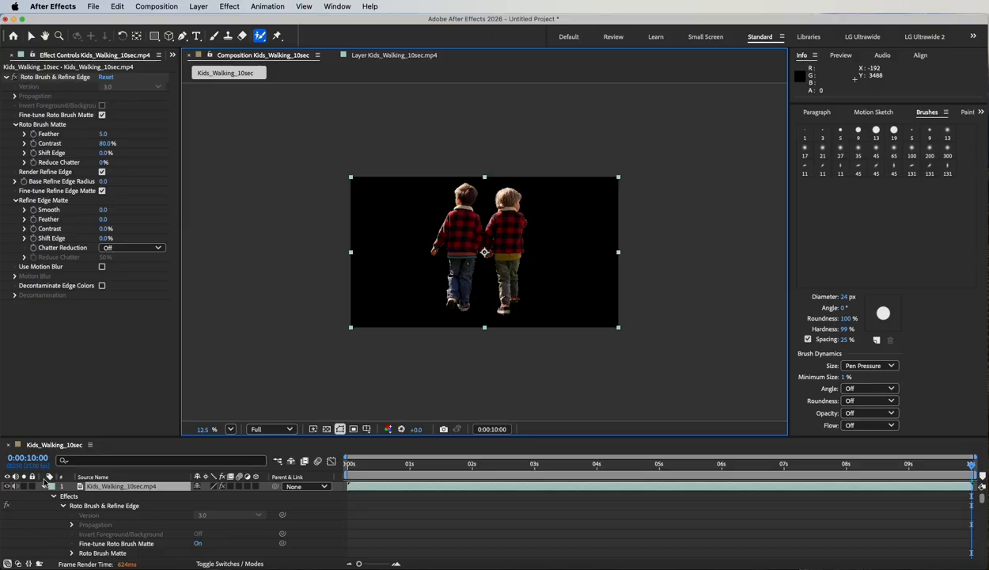
{"action": "left_click", "coordinate": [44, 488]}
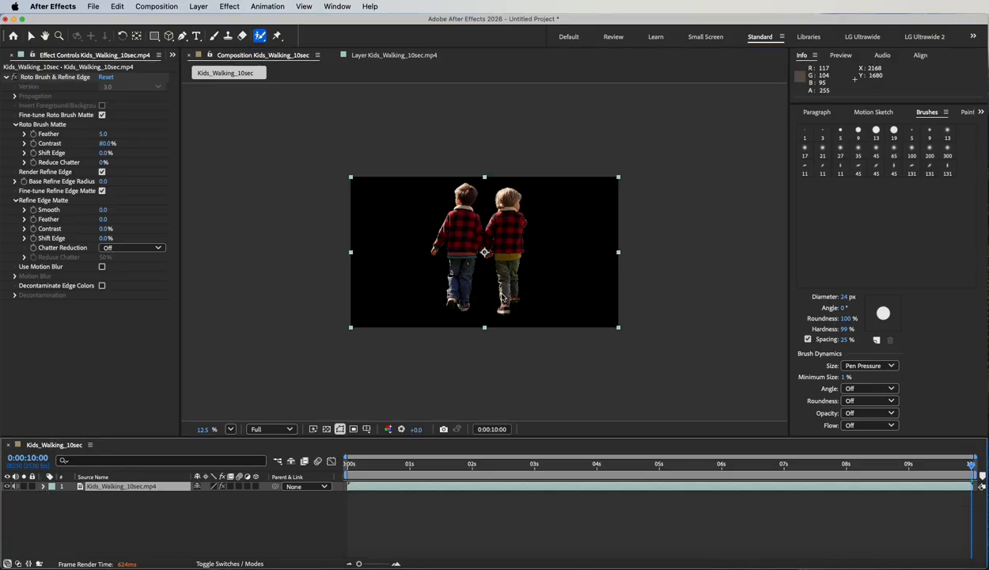
{"action": "left_click", "coordinate": [327, 429]}
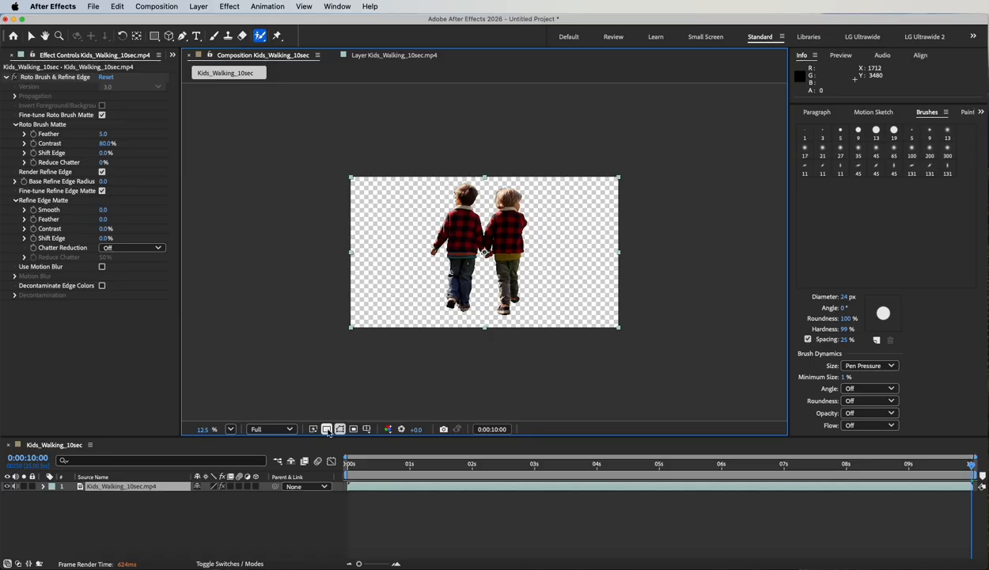
{"action": "key", "text": "period"}
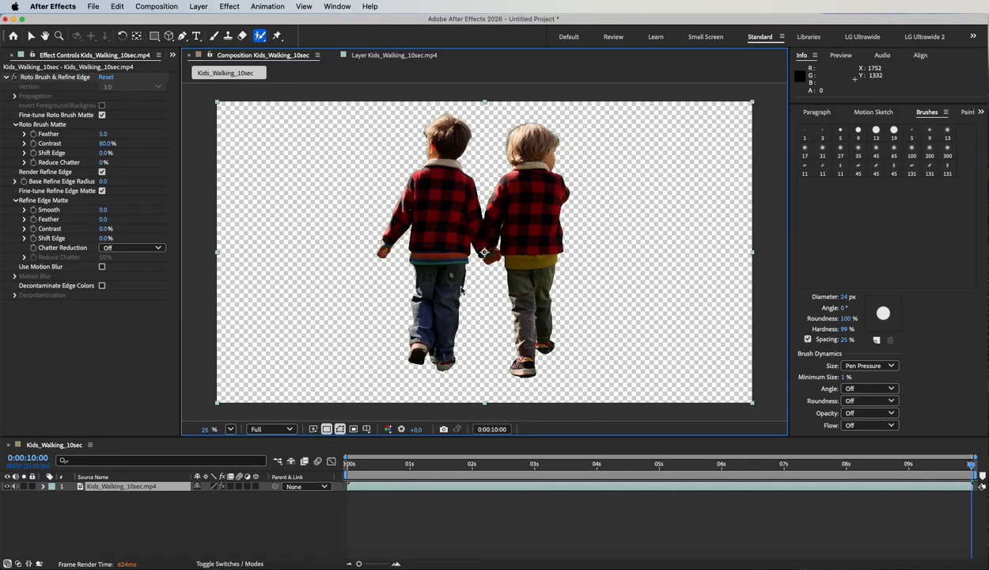
{"action": "key", "text": "period"}
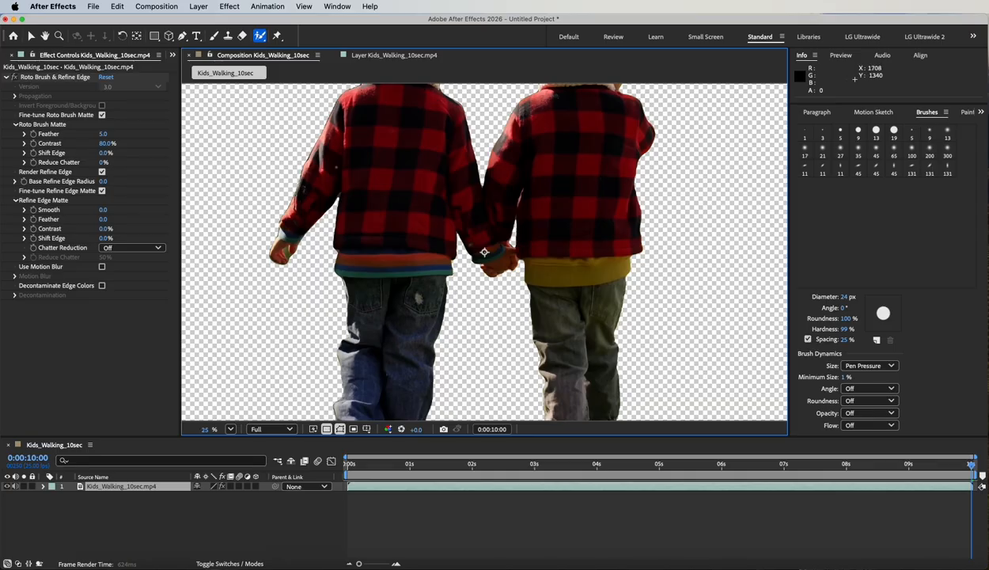
{"action": "key", "text": "comma"}
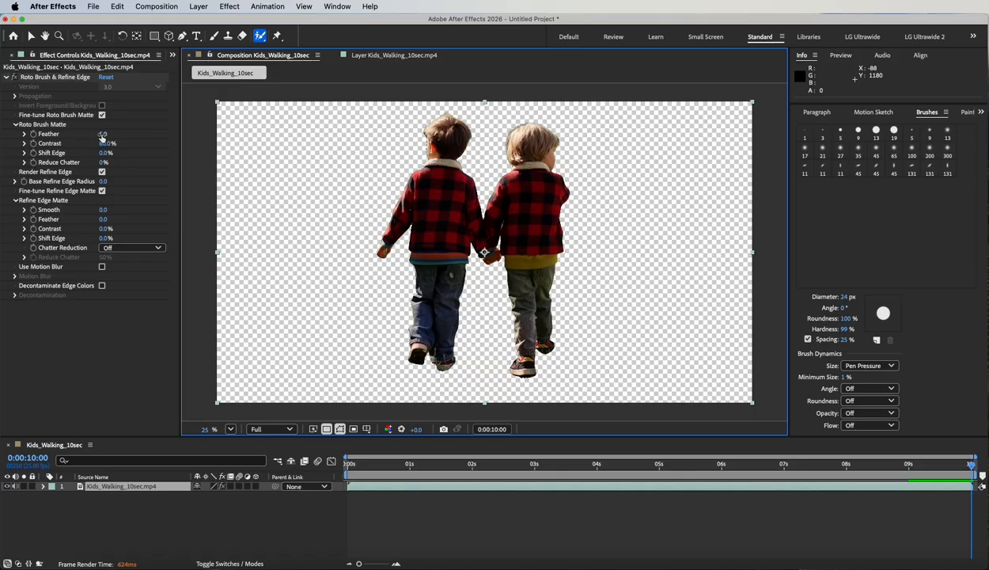
- Test higher Roto Brush Matte Feather values with the children framed at 50%, then undo back to 5.0
{"action": "left_click_drag", "start_coordinate": [102, 134], "coordinate": [163, 134]}
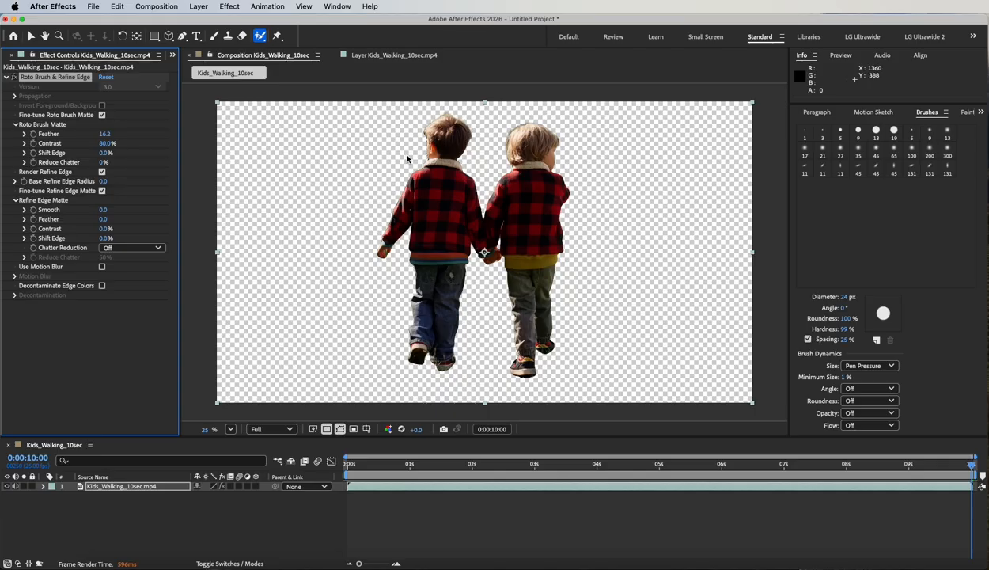
{"action": "left_click", "coordinate": [263, 72]}
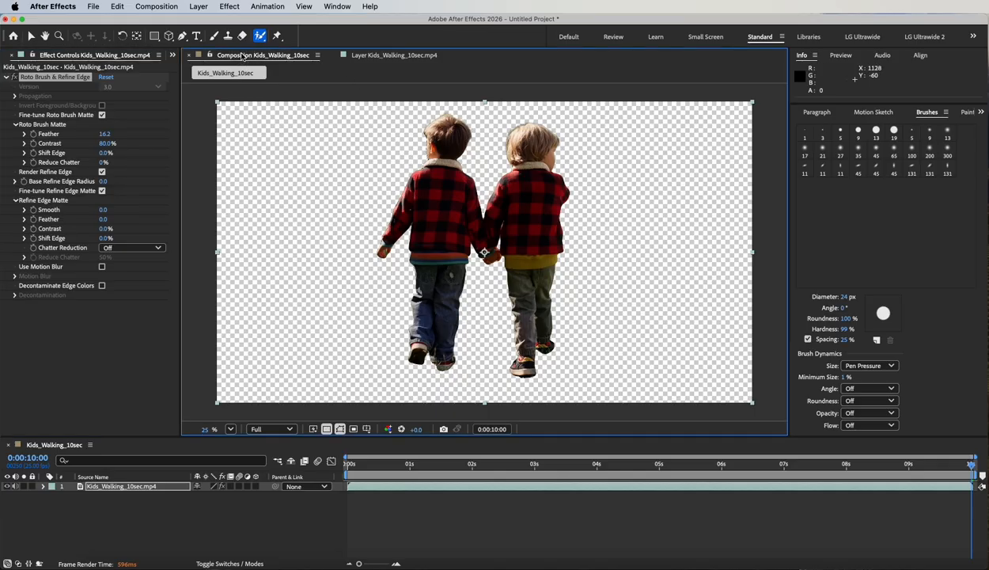
{"action": "key", "text": "period"}
{"action": "key", "text": "space"}
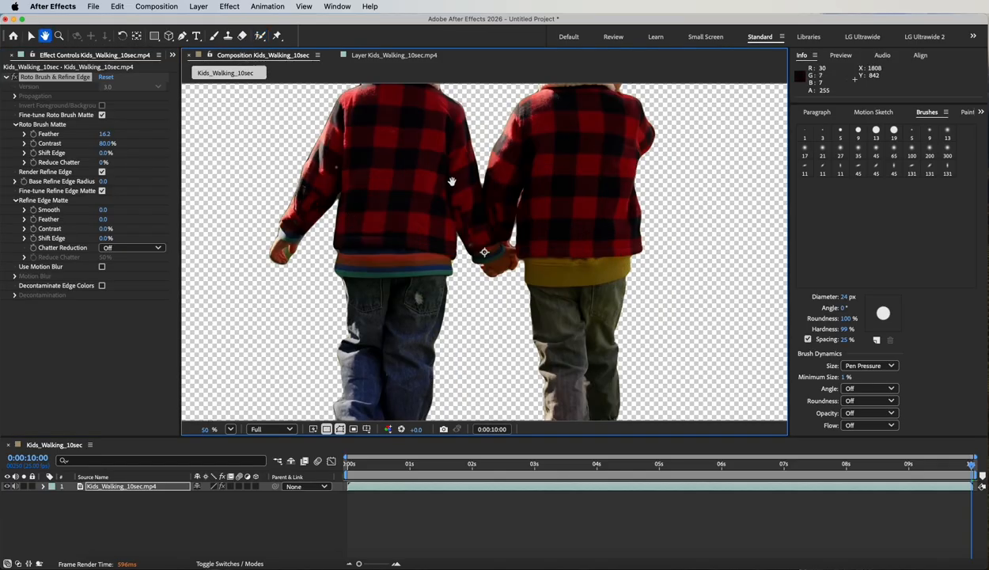
{"action": "left_click_drag", "start_coordinate": [448, 180], "coordinate": [452, 269]}
{"action": "left_click_drag", "start_coordinate": [101, 133], "coordinate": [445, 143]}
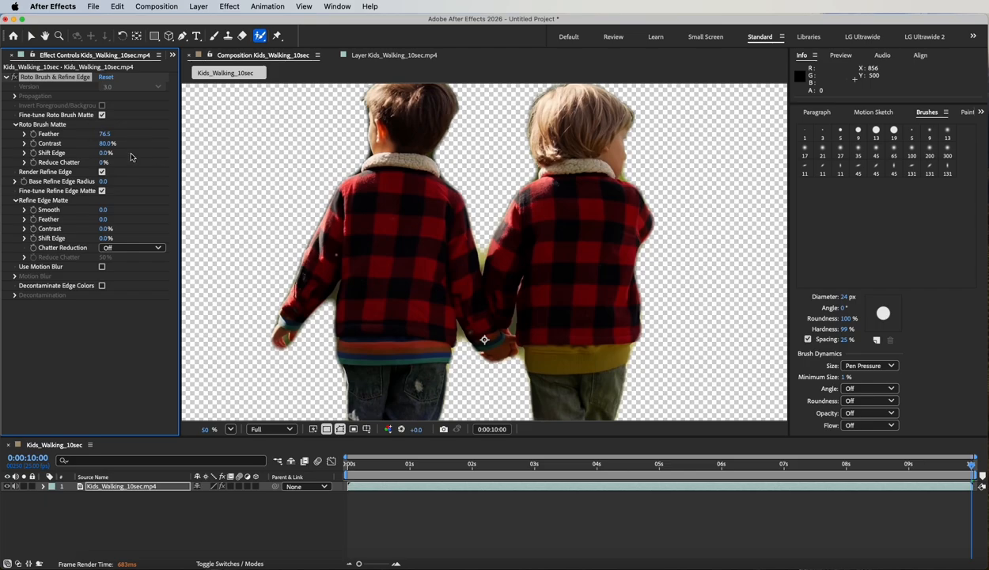
{"action": "key", "text": "super+z"}
{"action": "key", "text": "super+z"}
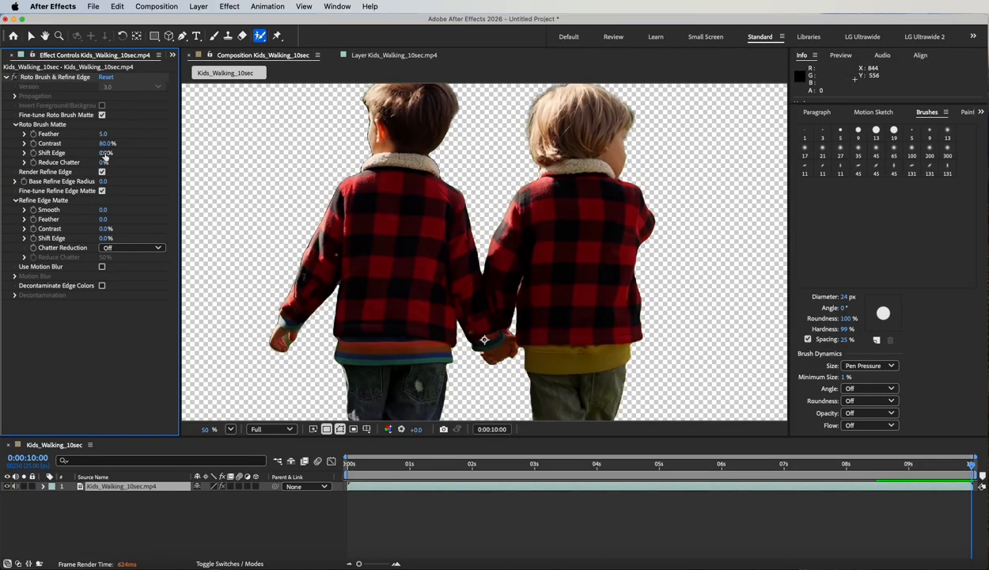
- Set Matte Feather to 10 and Shift Edge to -50%, then return to the first frame
{"action": "mouse_move", "coordinate": [102, 156]}
{"action": "left_mouse_down"}
{"action": "mouse_move", "coordinate": [166, 154]}
{"action": "mouse_move", "coordinate": [62, 149]}
{"action": "mouse_move", "coordinate": [92, 153]}
{"action": "left_mouse_up"}
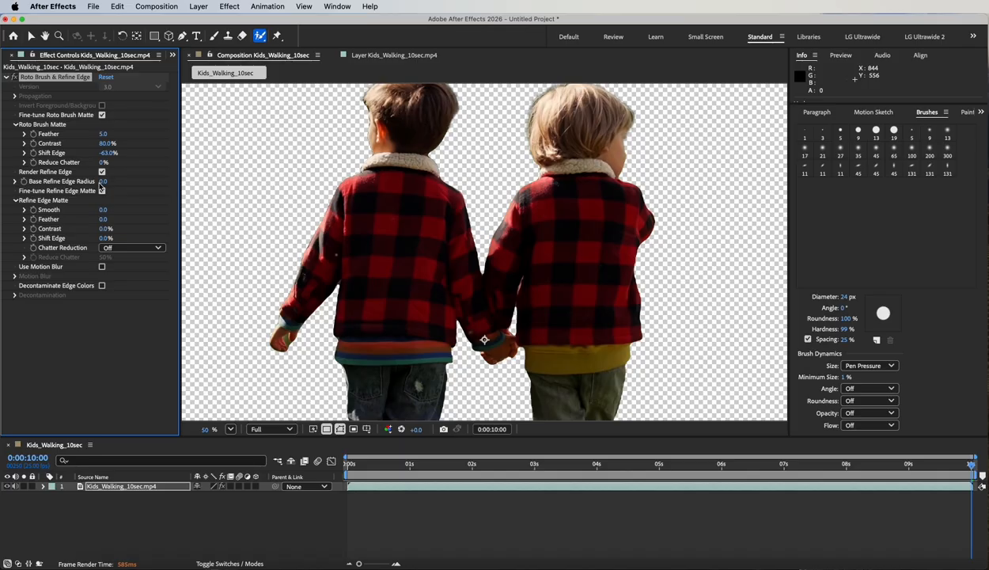
{"action": "left_click_drag", "start_coordinate": [106, 152], "coordinate": [95, 153]}
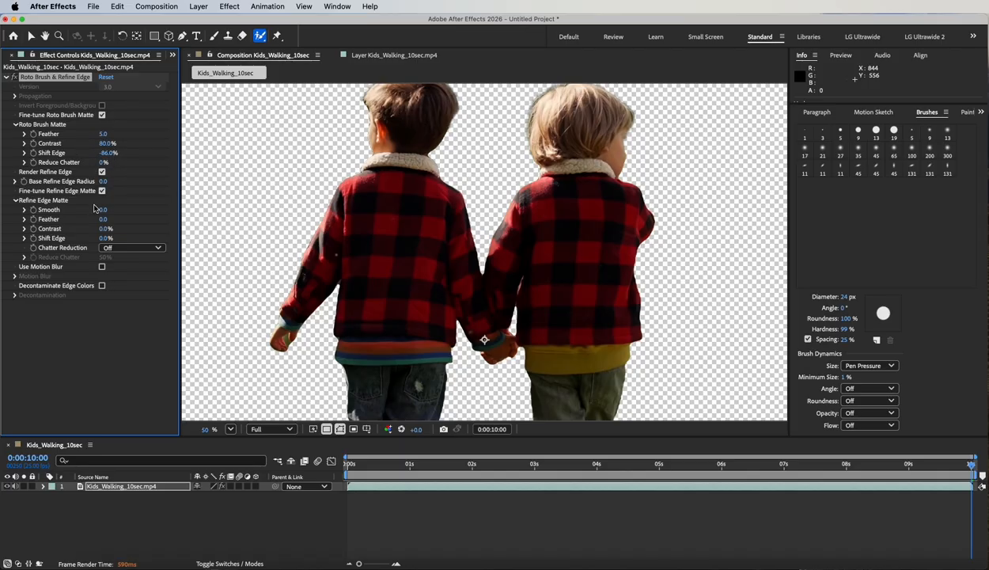
{"action": "left_click", "coordinate": [103, 134]}
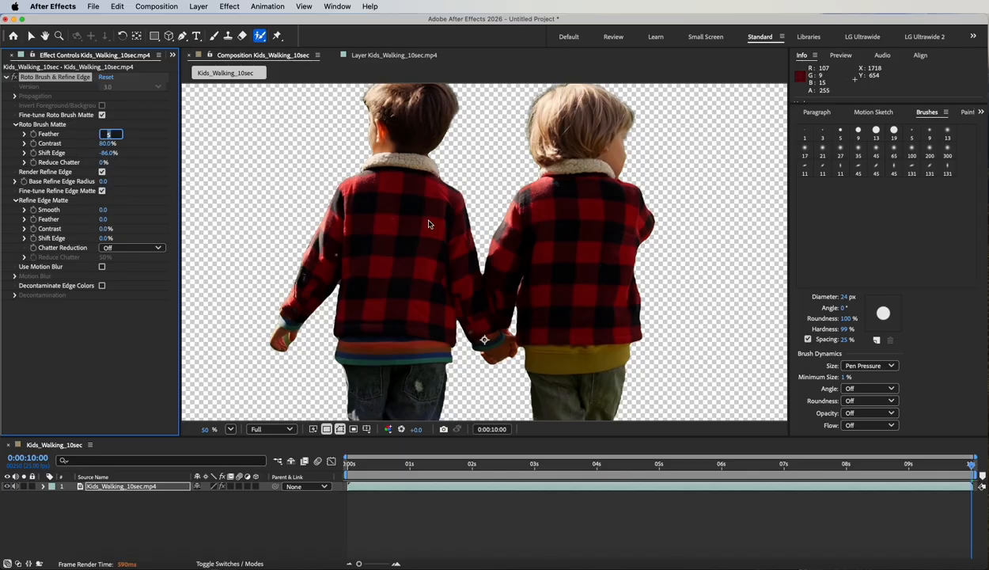
{"action": "key", "text": "Return"}
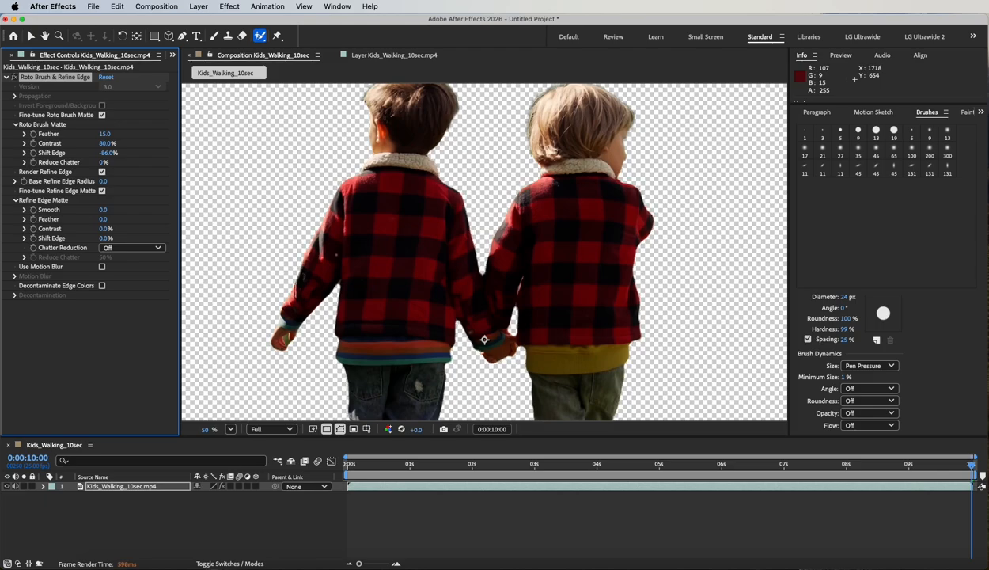
{"action": "left_click", "coordinate": [104, 133]}
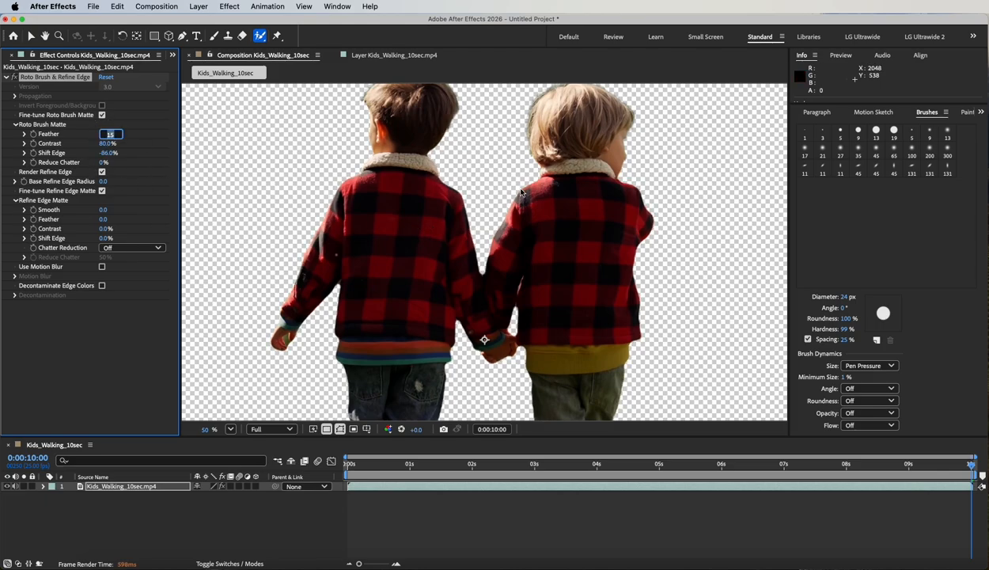
{"action": "type", "text": "10"}
{"action": "key", "text": "Return"}
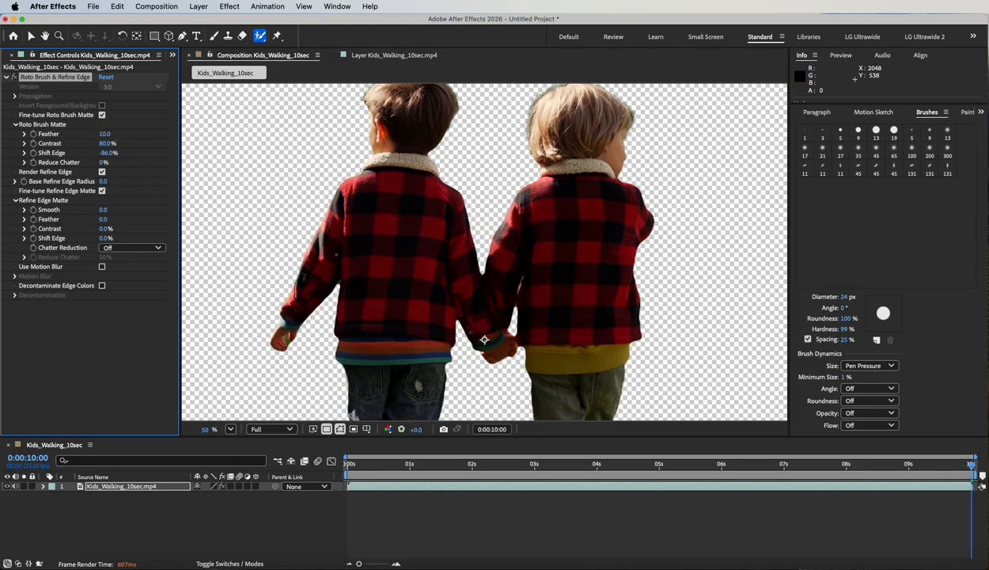
{"action": "left_click", "coordinate": [109, 153]}
{"action": "type", "text": "-50"}
{"action": "key", "text": "Return"}
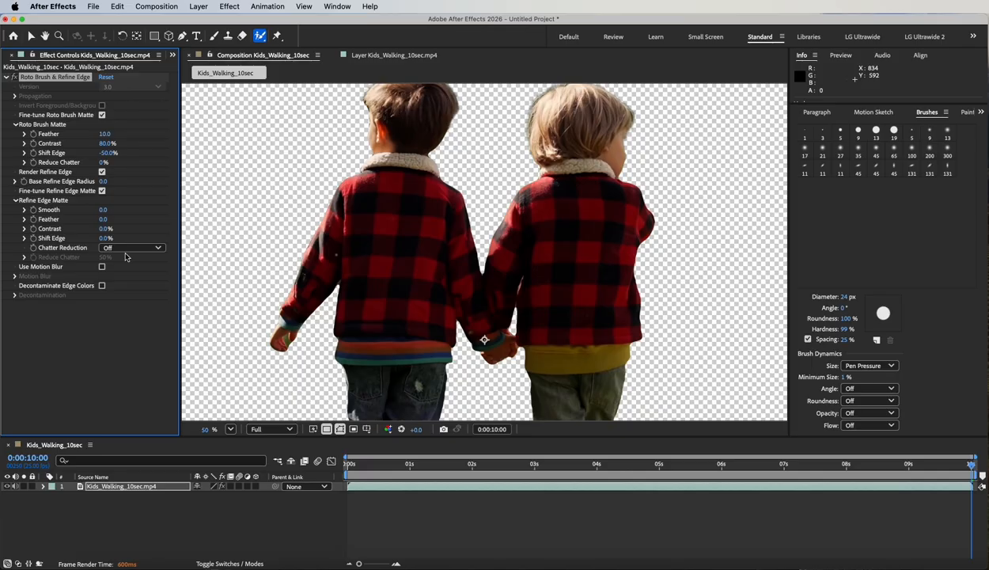
{"action": "left_click_drag", "start_coordinate": [950, 463], "coordinate": [278, 453]}
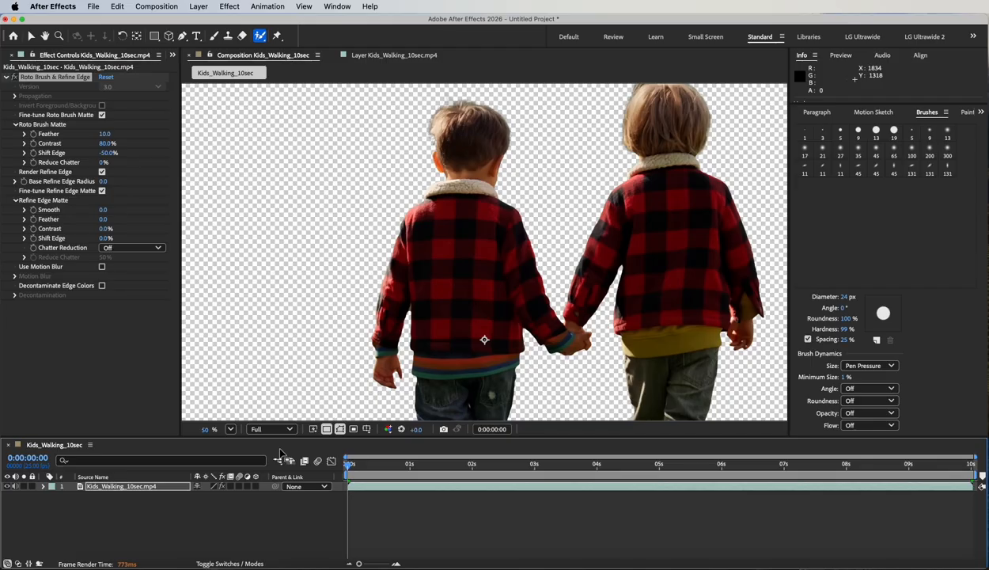
- Preview the cutout, then set the Roto Brush Matte Reduce Chatter to 50%
{"action": "key", "text": "space"}
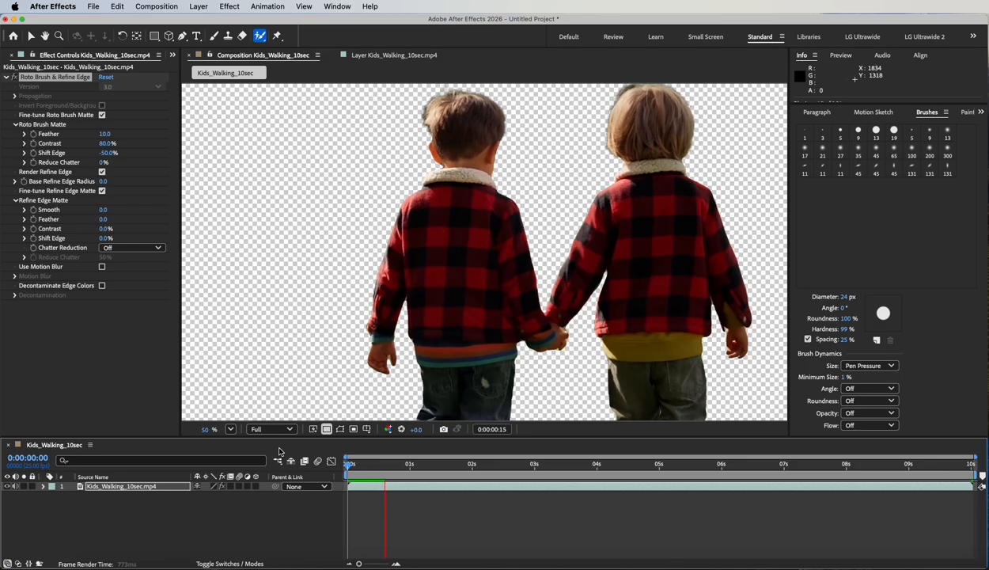
{"action": "left_click", "coordinate": [103, 163]}
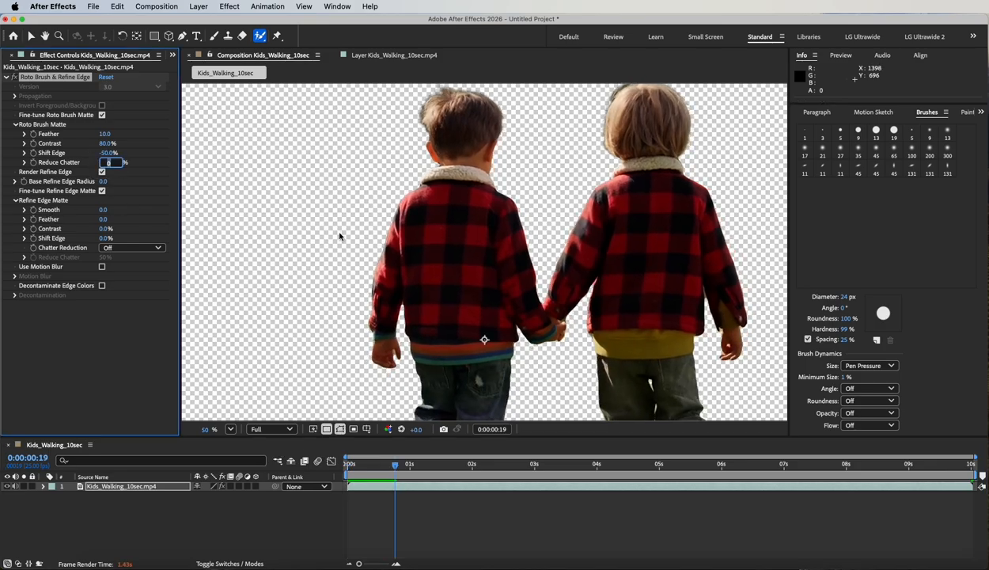
{"action": "type", "text": "50"}
{"action": "key", "text": "Return"}
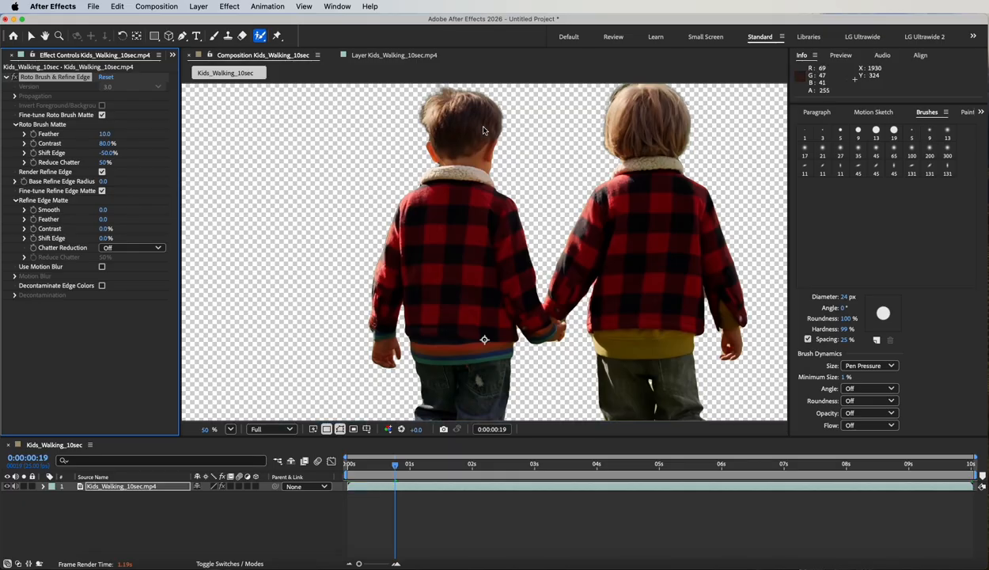
{"action": "key", "text": "space"}
{"action": "left_click_drag", "start_coordinate": [481, 123], "coordinate": [397, 170]}
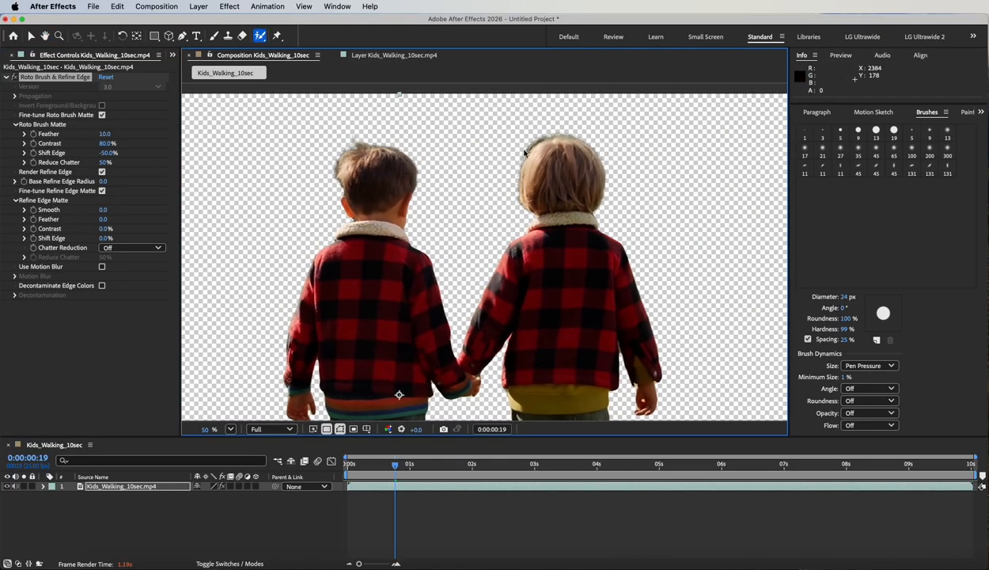
- Set the Refine Edge Matte Feather to 15 and zoom the composition out
{"action": "left_click", "coordinate": [45, 205]}
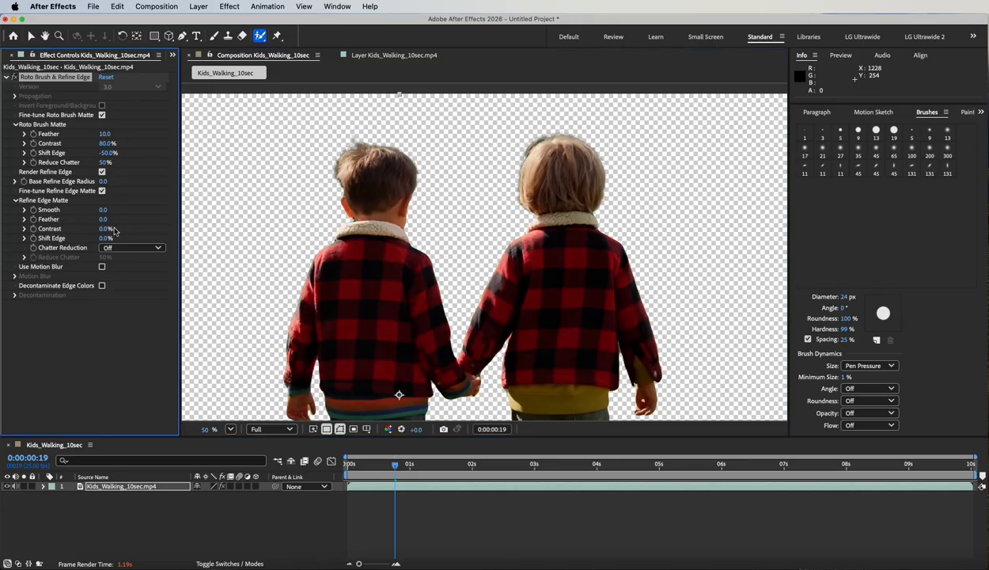
{"action": "left_click_drag", "start_coordinate": [102, 221], "coordinate": [142, 220]}
{"action": "left_click_drag", "start_coordinate": [101, 223], "coordinate": [192, 221]}
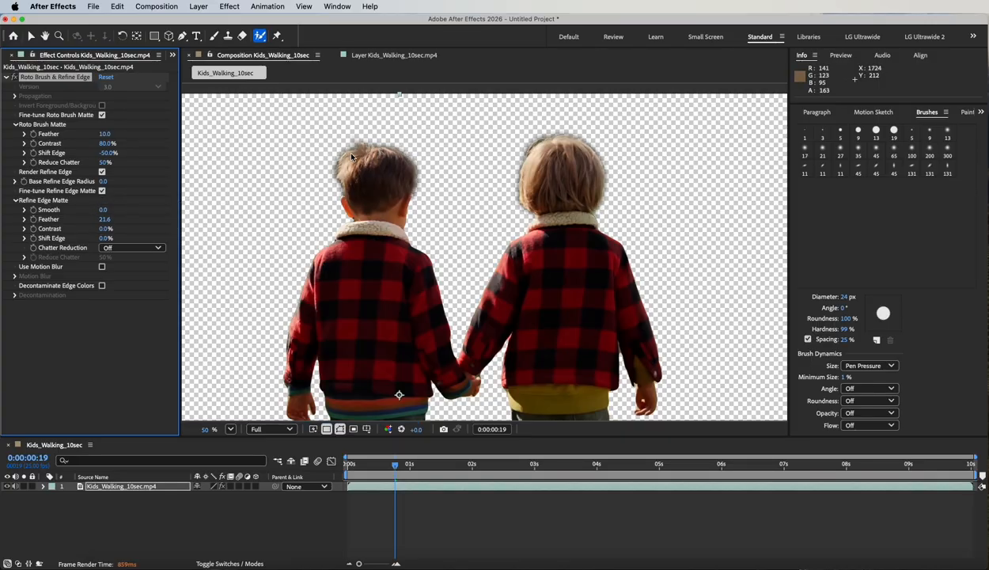
{"action": "left_click", "coordinate": [105, 219]}
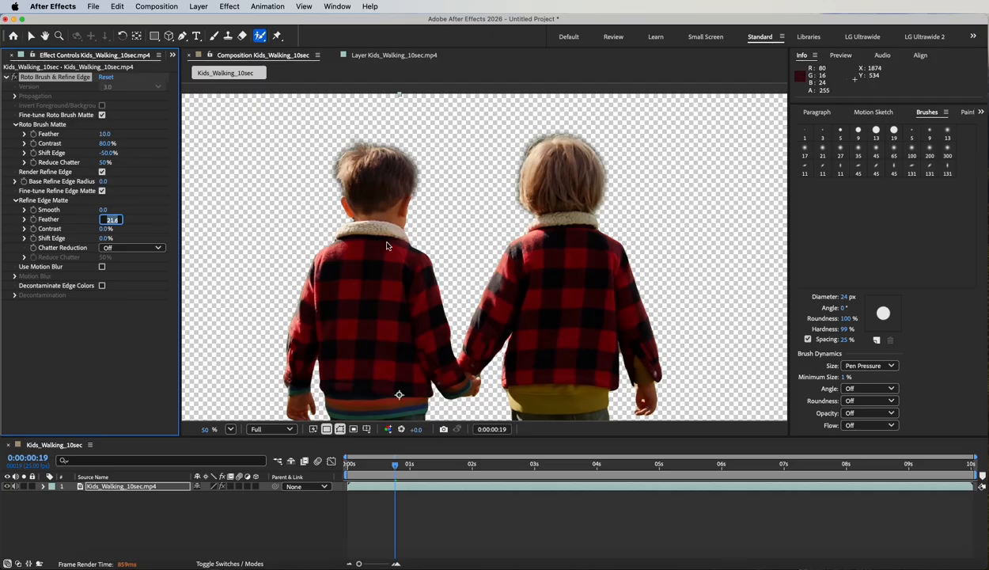
{"action": "type", "text": "15"}
{"action": "key", "text": "Return"}
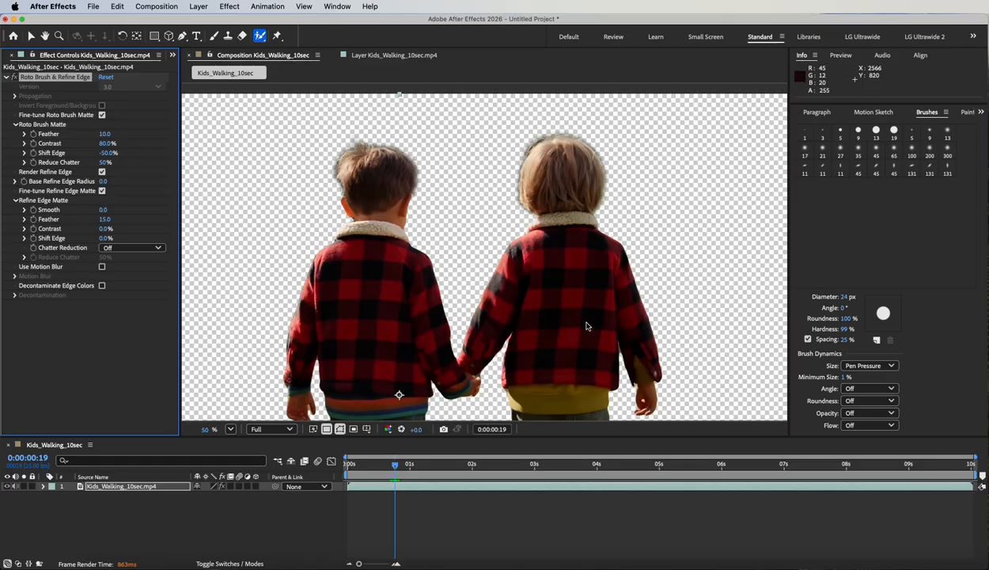
{"action": "left_click", "coordinate": [231, 55]}
{"action": "scroll", "coordinate": [439, 184], "scroll_direction": "down", "scroll_amount": 2}
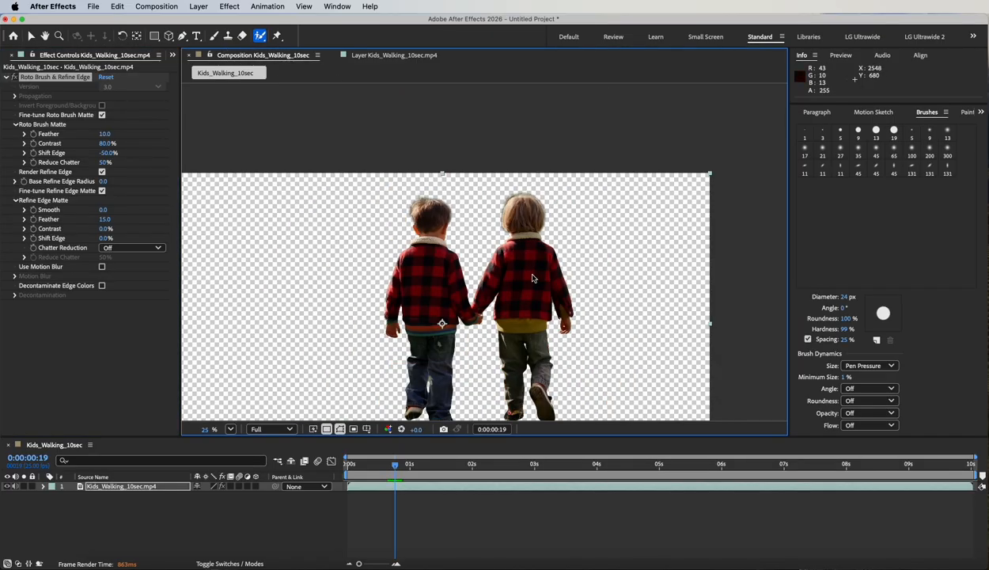
- Drag Kids_Walking_10sec.mp4 from the Project panel into the timeline as a second layer below the cutout
{"action": "mouse_move", "coordinate": [523, 273]}
{"action": "left_mouse_down"}
{"action": "mouse_move", "coordinate": [592, 287]}
{"action": "mouse_move", "coordinate": [585, 227]}
{"action": "mouse_move", "coordinate": [569, 238]}
{"action": "left_mouse_up"}
{"action": "key", "text": "alt+w"}
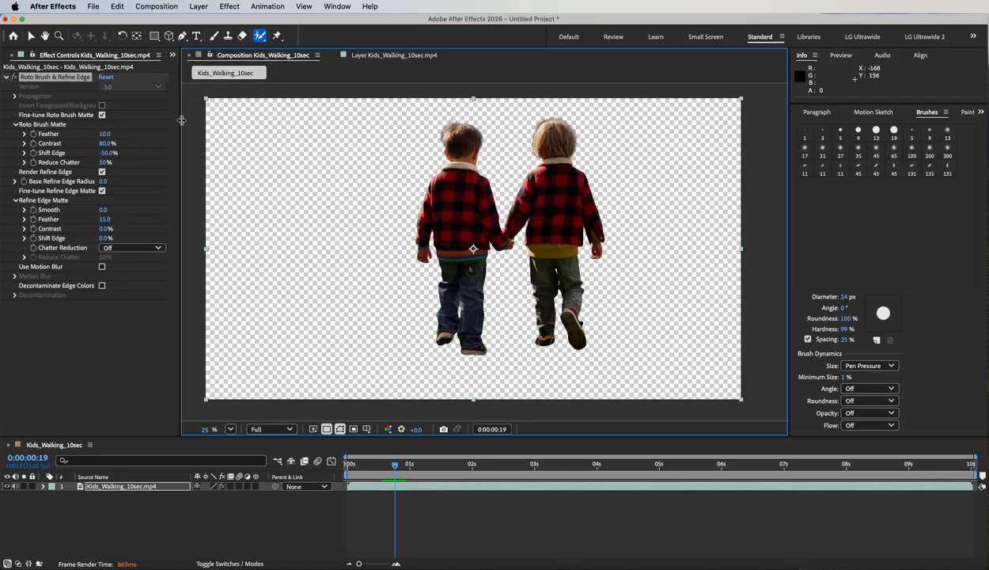
{"action": "left_click_drag", "start_coordinate": [180, 119], "coordinate": [235, 120]}
{"action": "left_click", "coordinate": [16, 54]}
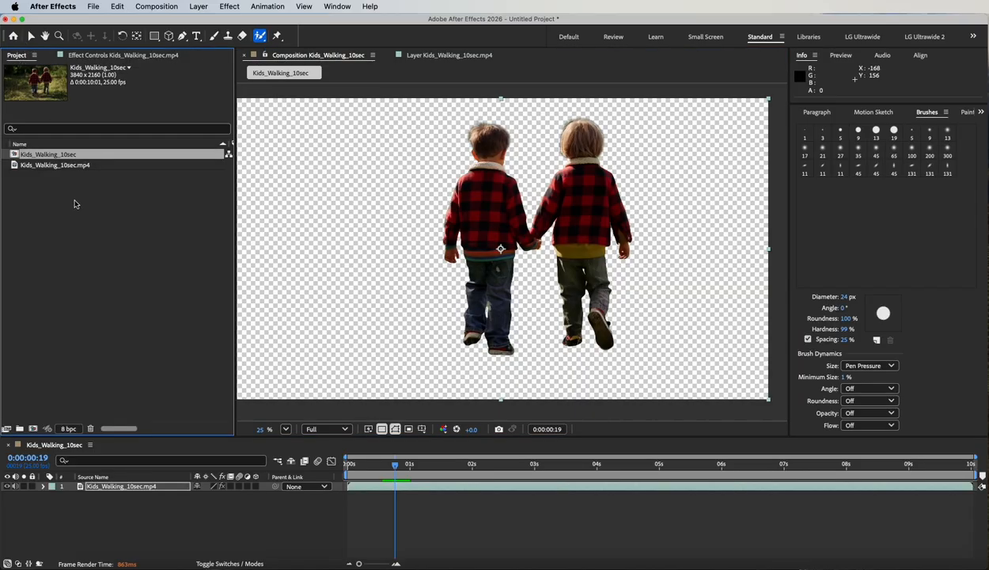
{"action": "left_click_drag", "start_coordinate": [14, 166], "coordinate": [132, 513]}
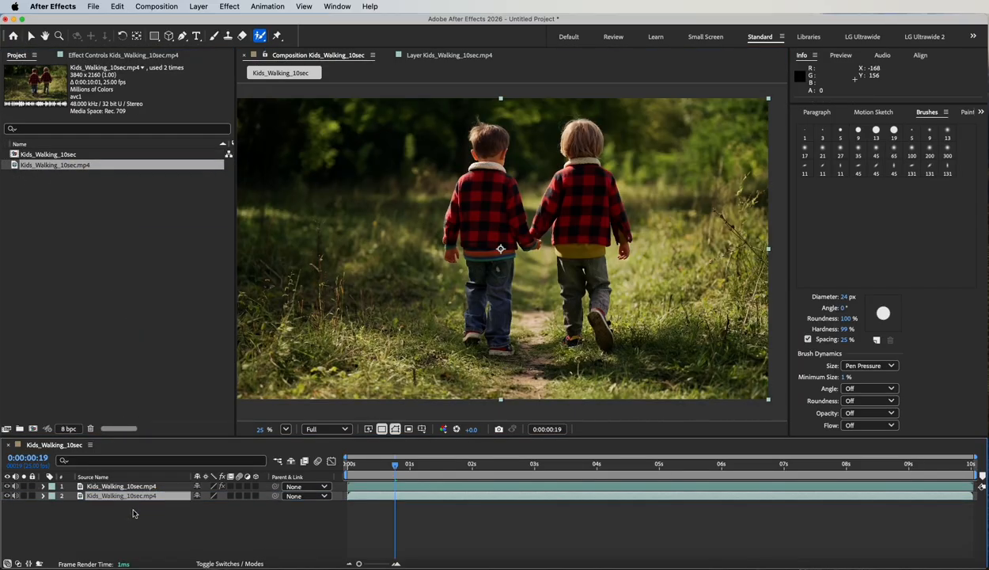
- Apply Color Correction > Black & White to the lower footage layer and move to 0:00:02:04
{"action": "left_click", "coordinate": [230, 6]}
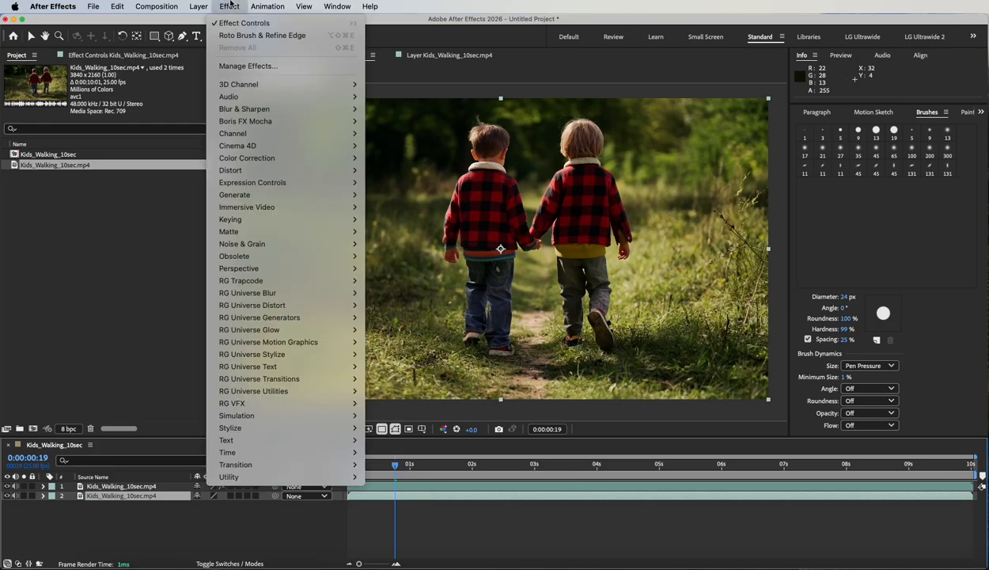
{"action": "mouse_move", "coordinate": [257, 158]}
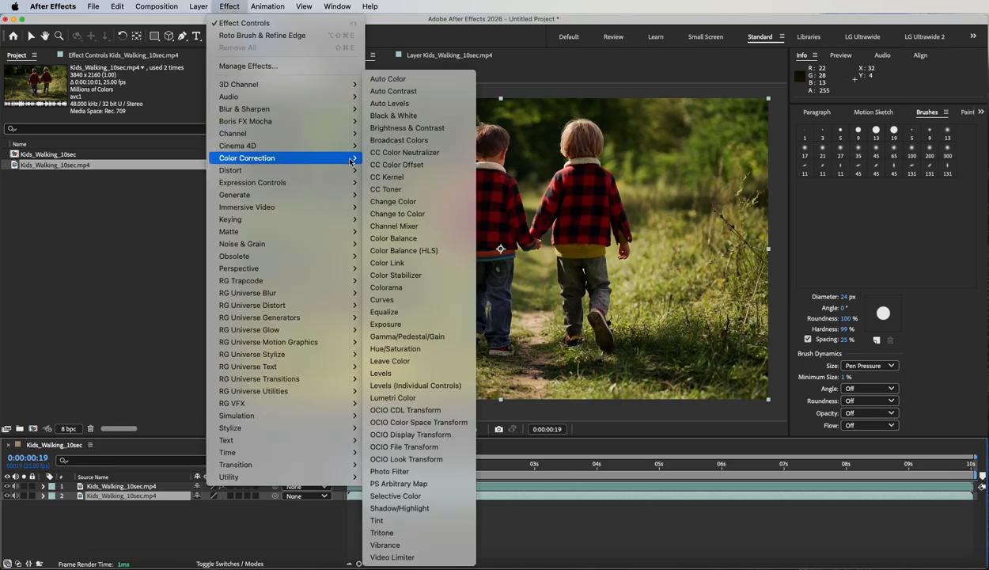
{"action": "left_click", "coordinate": [402, 118]}
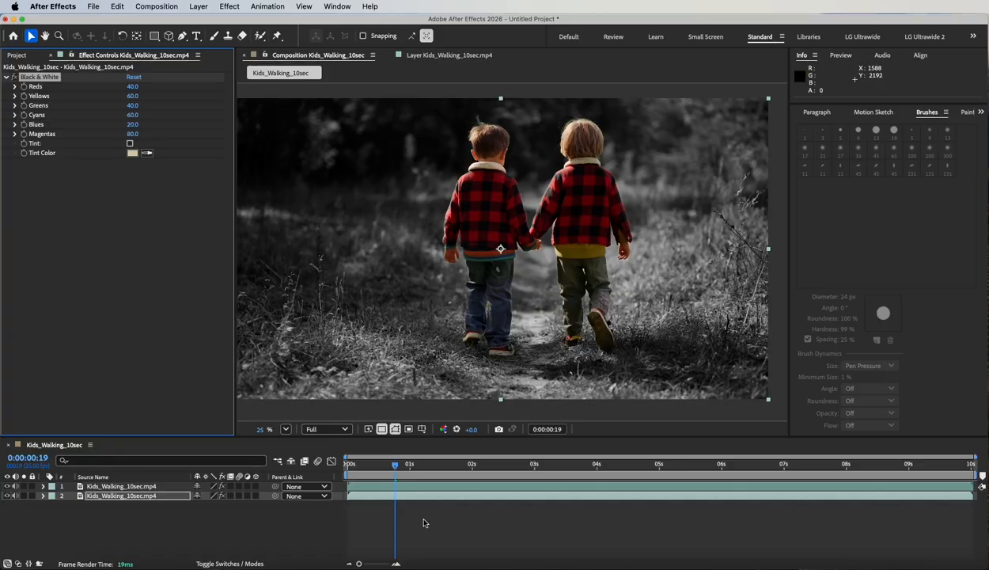
{"action": "left_click_drag", "start_coordinate": [398, 467], "coordinate": [485, 466]}
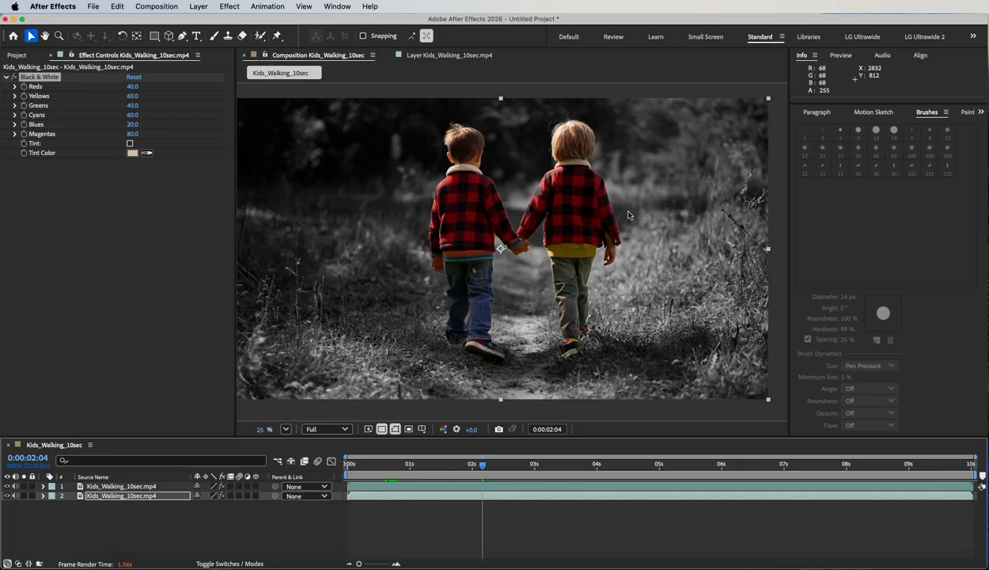
{"action": "left_click", "coordinate": [197, 35]}
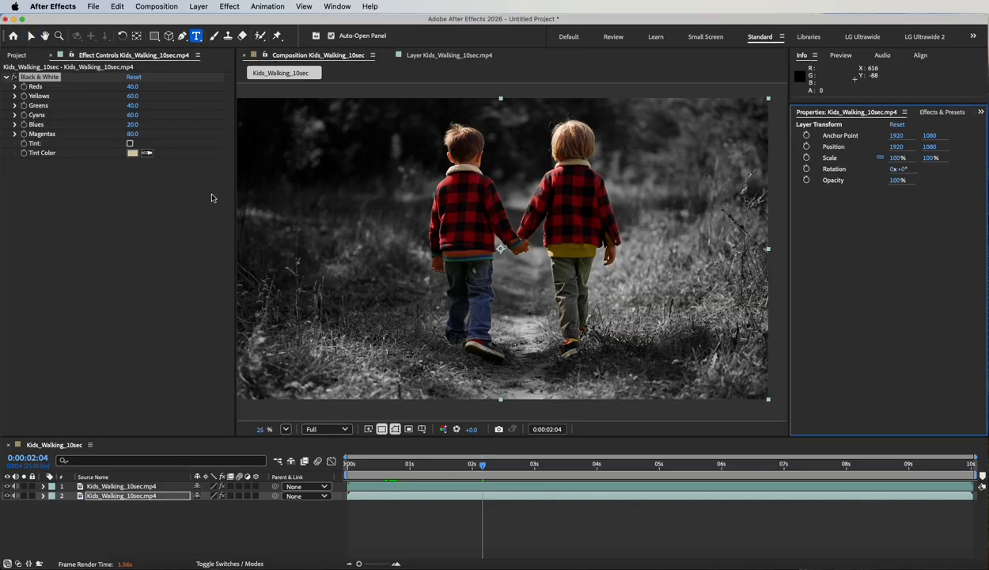
- Type 'Best Friends' in the composition and drag the text up and right across the kids
{"action": "left_click", "coordinate": [347, 265]}
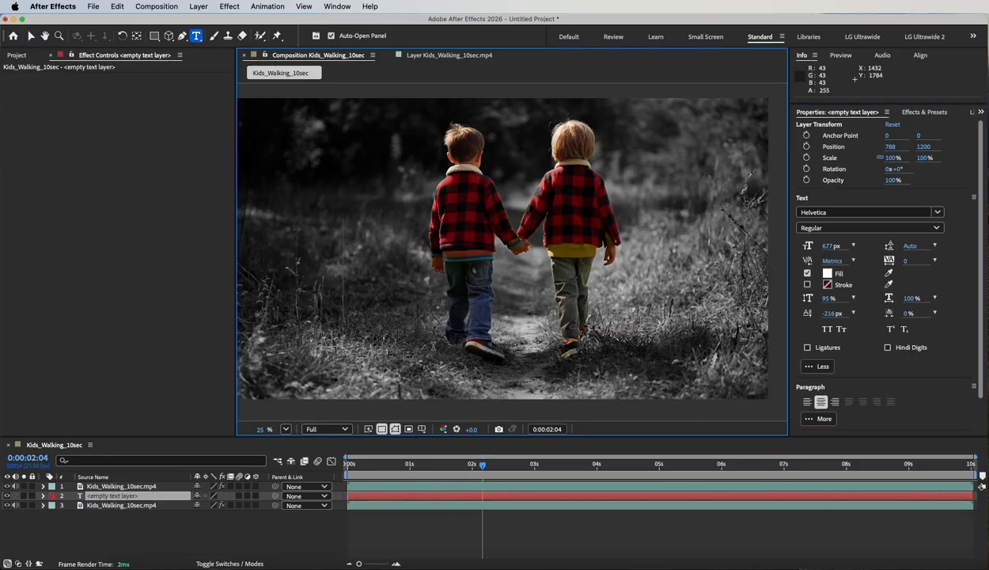
{"action": "type", "text": "Best F"}
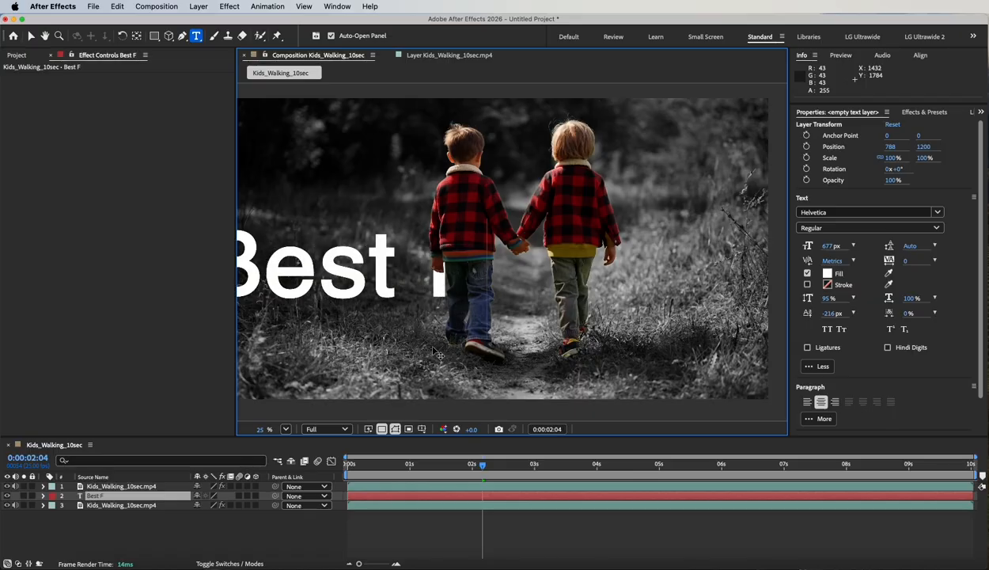
{"action": "type", "text": "riends"}
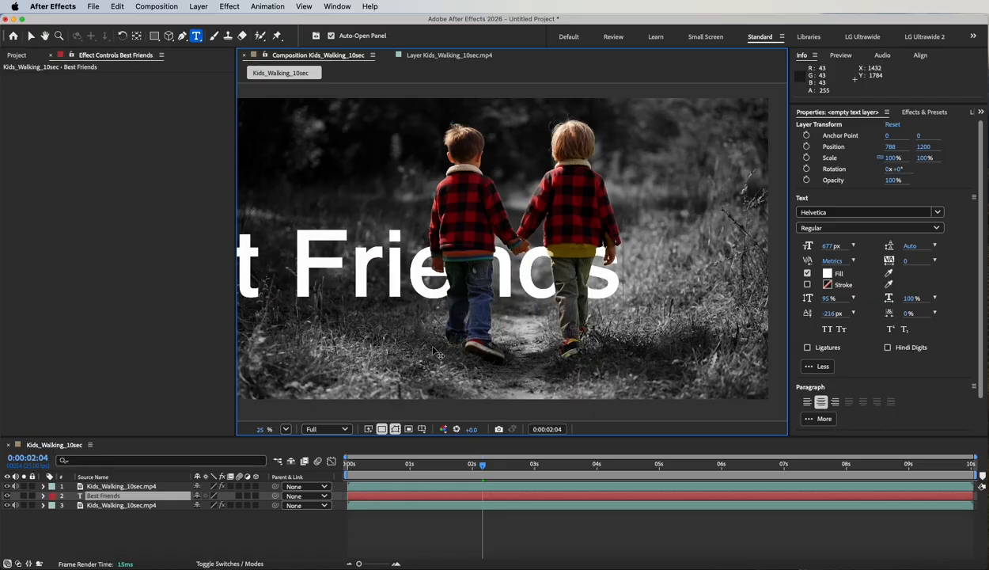
{"action": "left_click", "coordinate": [30, 37]}
{"action": "left_click_drag", "start_coordinate": [265, 253], "coordinate": [430, 227]}
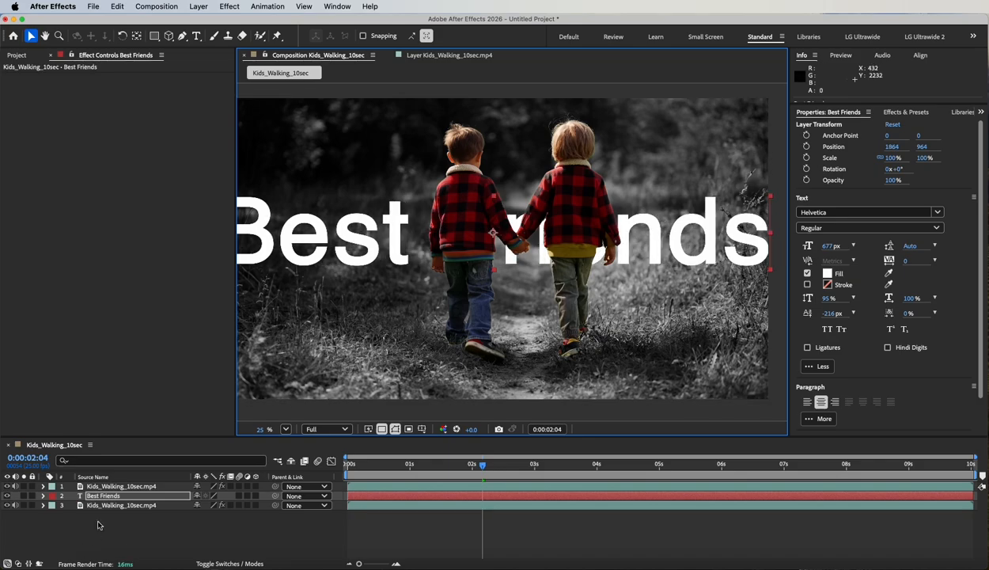
- Keyframe the Best Friends text's Position, sliding it from x 1864 at 0s to 3020 at 4s
{"action": "key", "text": "p"}
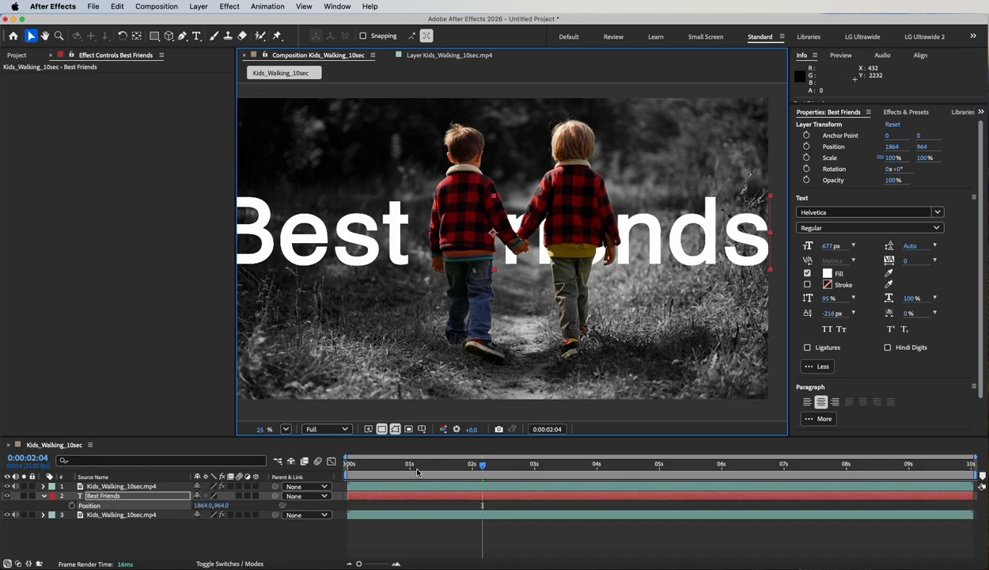
{"action": "left_click_drag", "start_coordinate": [407, 463], "coordinate": [292, 480]}
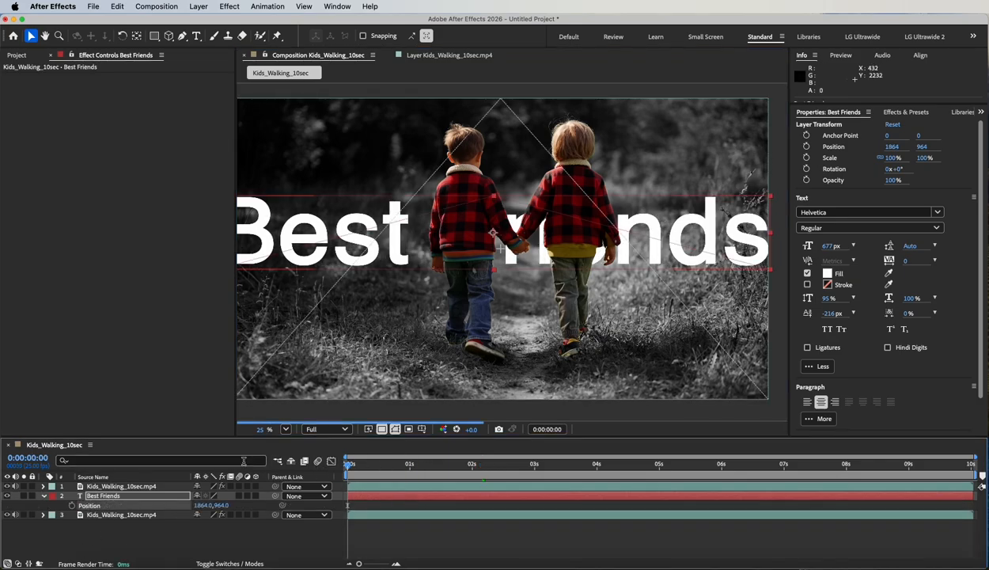
{"action": "left_click", "coordinate": [72, 505]}
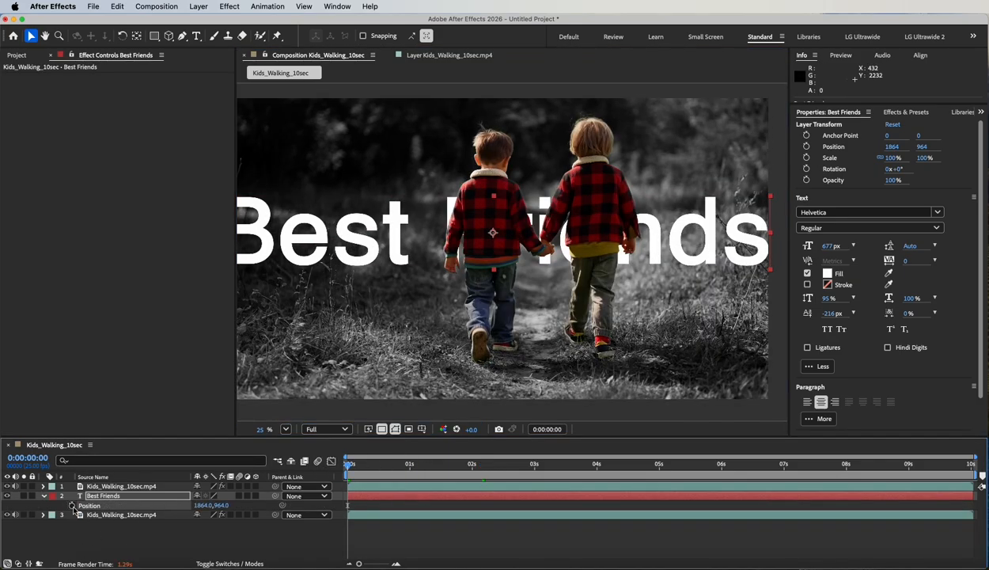
{"action": "left_click", "coordinate": [597, 465]}
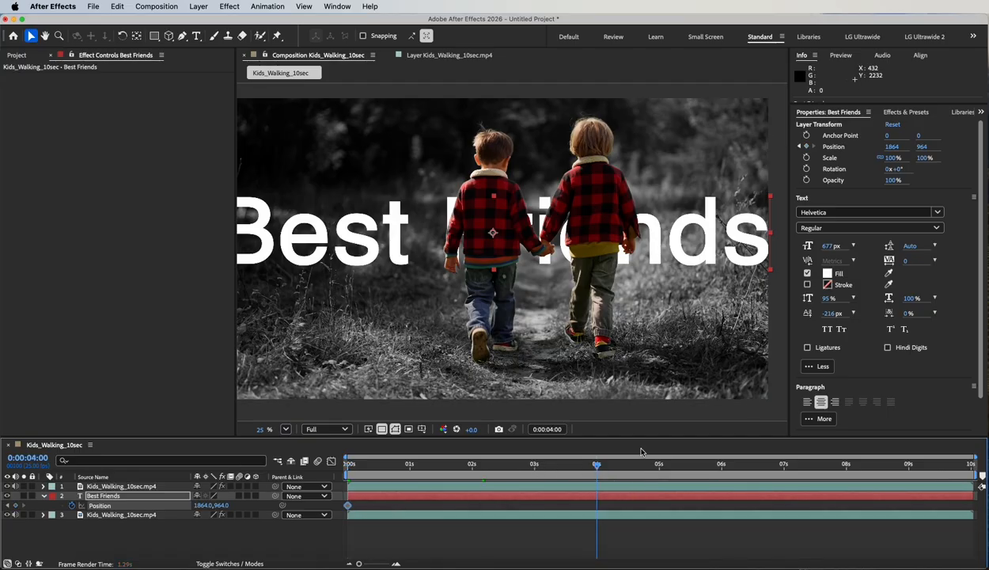
{"action": "left_click_drag", "start_coordinate": [293, 234], "coordinate": [434, 237]}
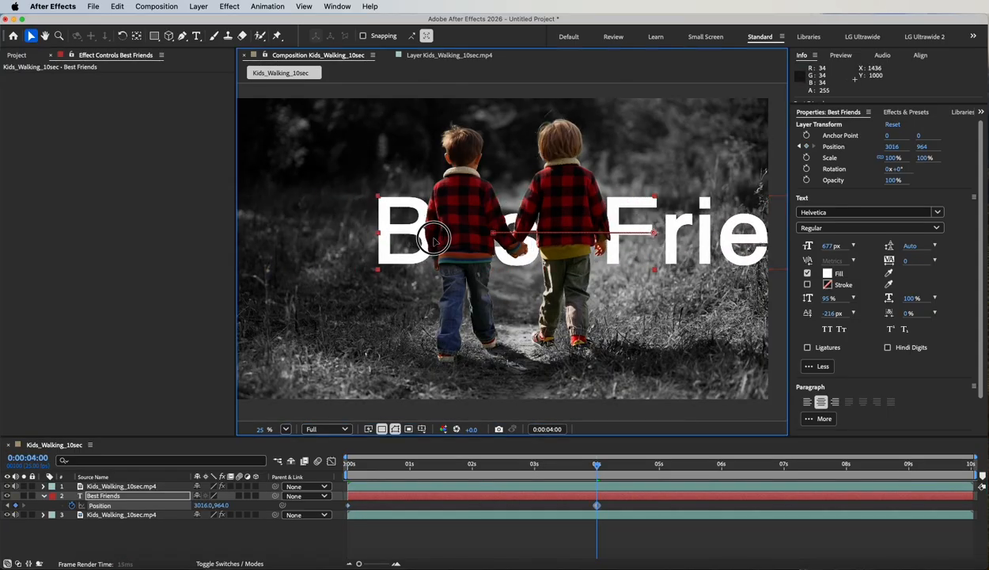
- End the work area at 4 seconds and preview the text sliding right
{"action": "left_click_drag", "start_coordinate": [595, 464], "coordinate": [348, 460]}
{"action": "left_click", "coordinate": [598, 466]}
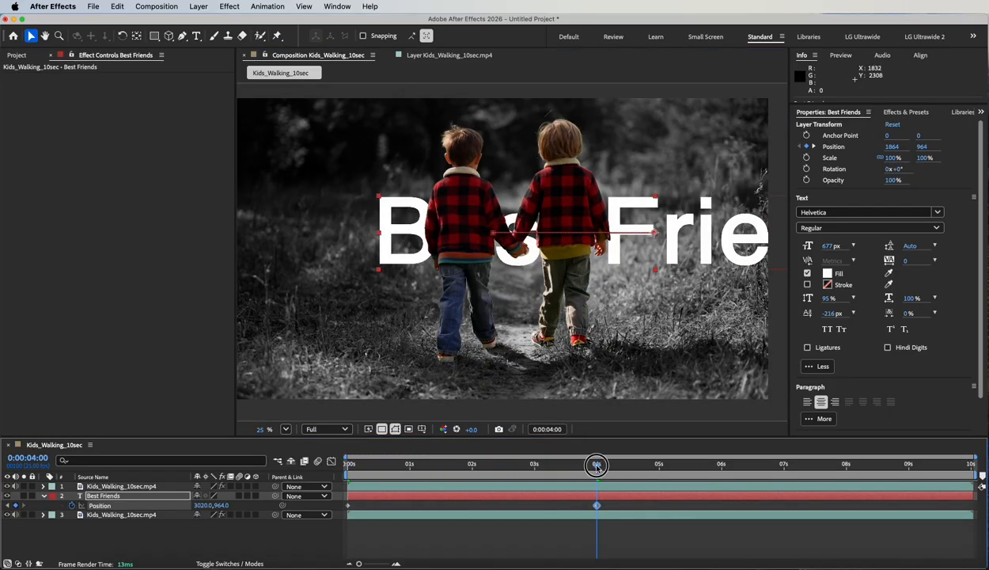
{"action": "key", "text": "n"}
{"action": "left_click_drag", "start_coordinate": [598, 467], "coordinate": [265, 469]}
{"action": "key", "text": "space"}
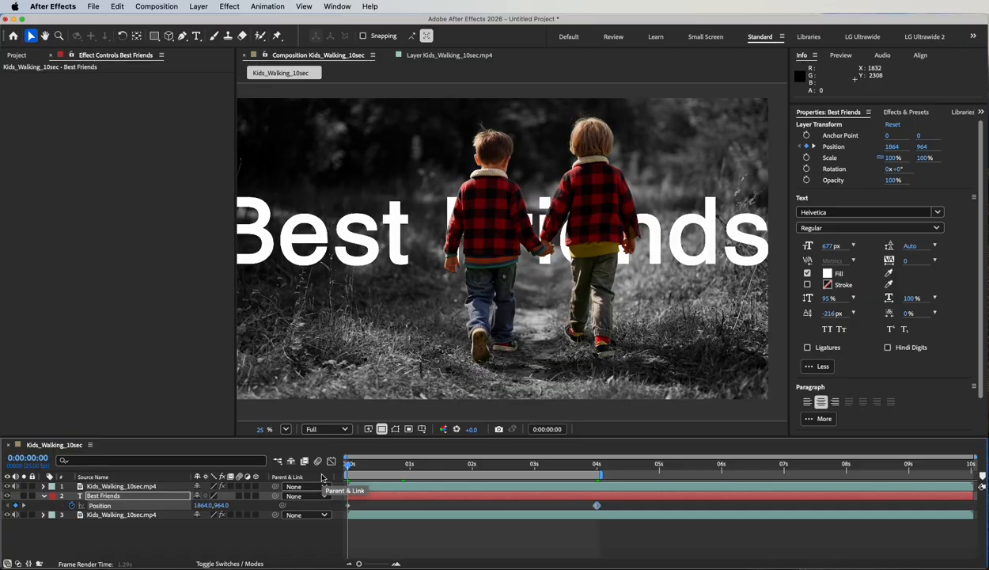